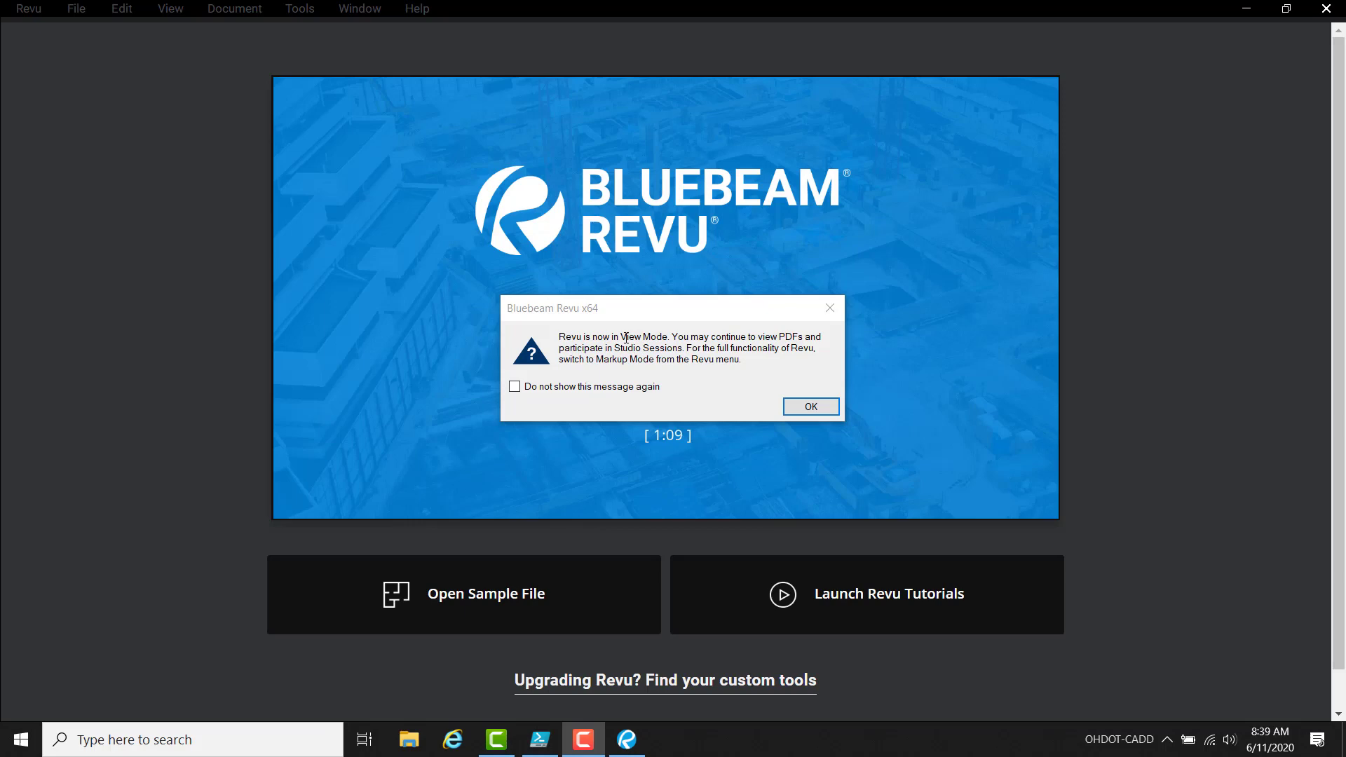
# Tick 'Do not show this message again' and dismiss the View Mode notice
pyautogui.click(515, 387)
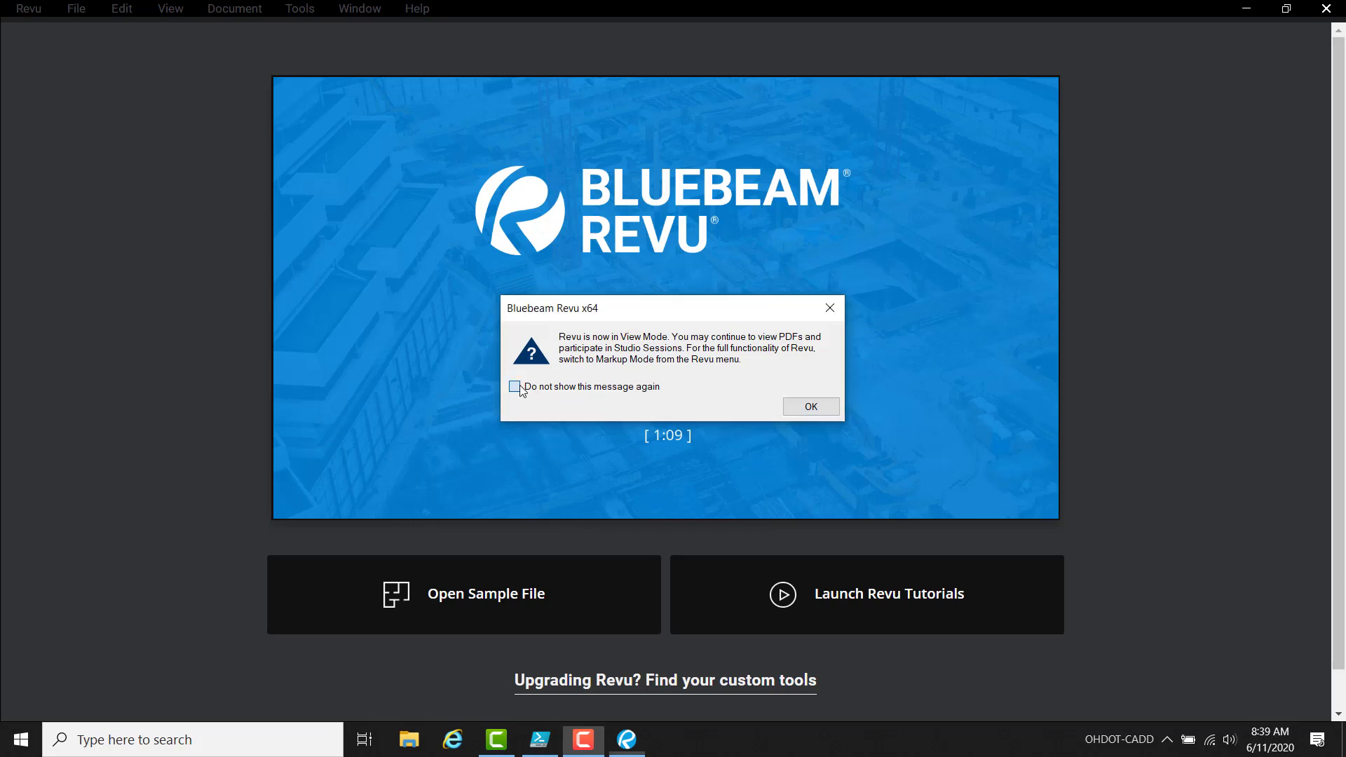
pyautogui.click(800, 408)
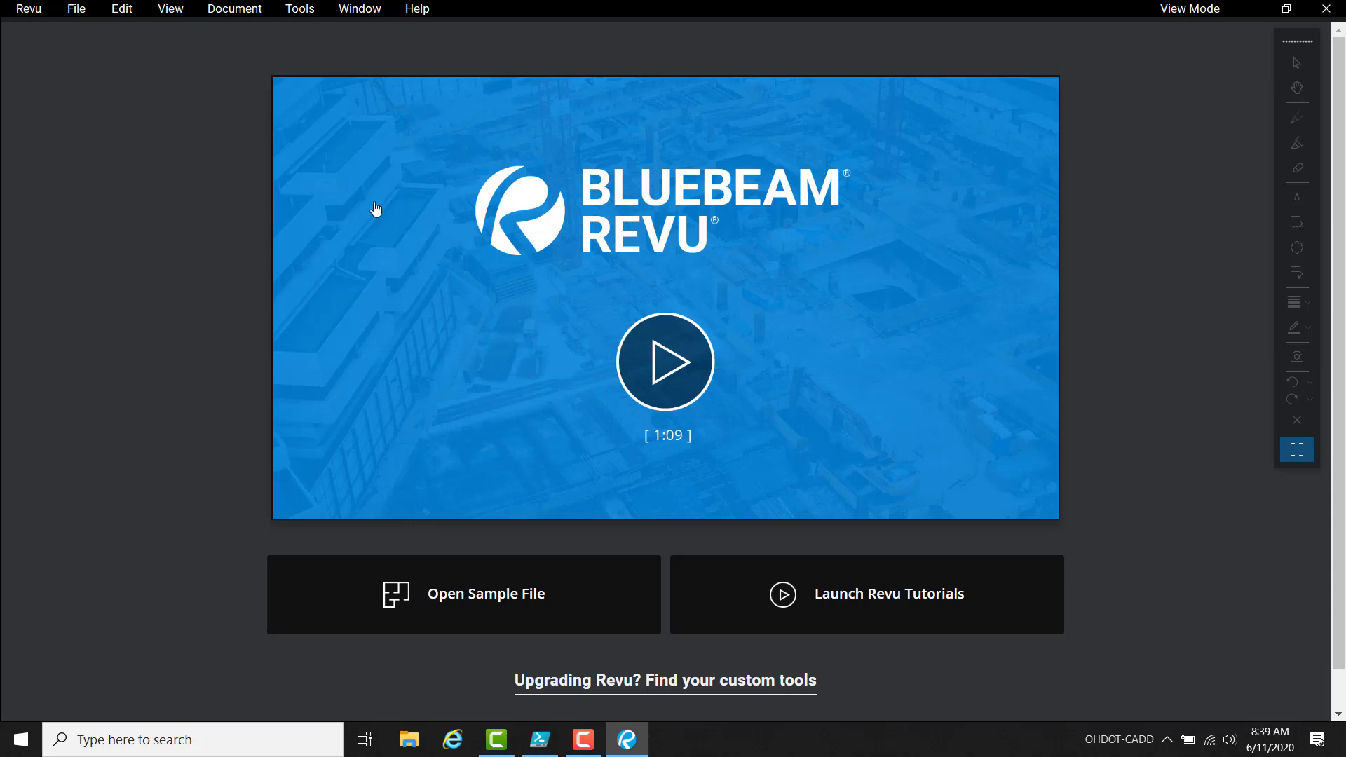
# Open Revu Preferences on the Interface category's File Access settings
pyautogui.click(38, 9)
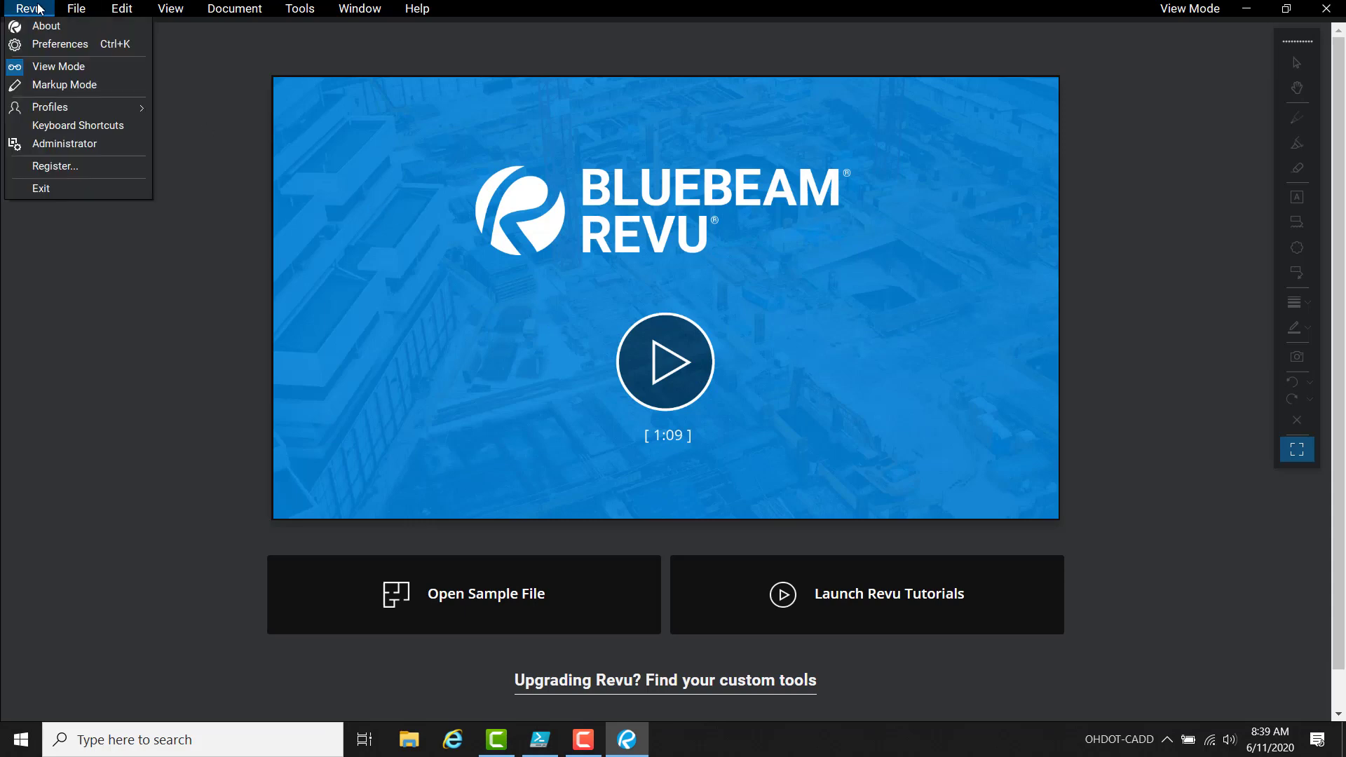
pyautogui.click(49, 45)
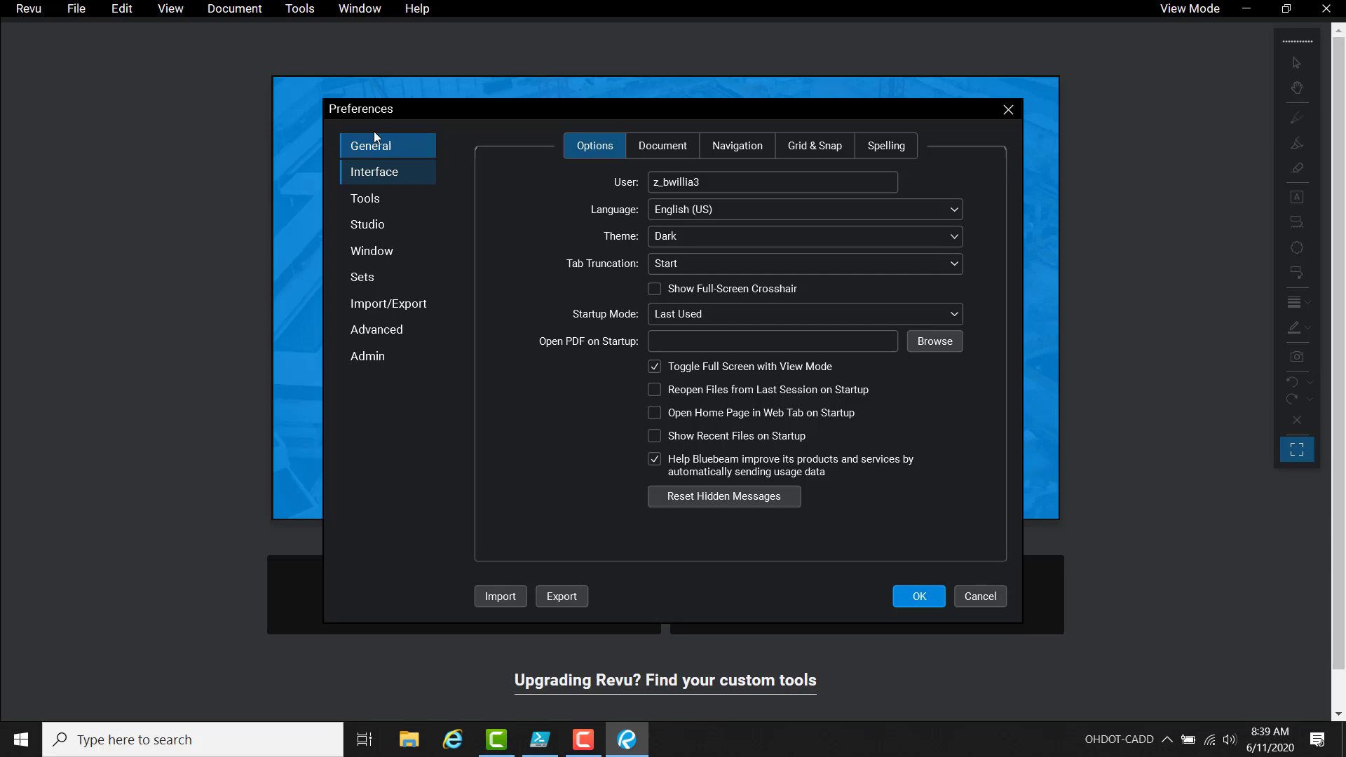
pyautogui.click(387, 176)
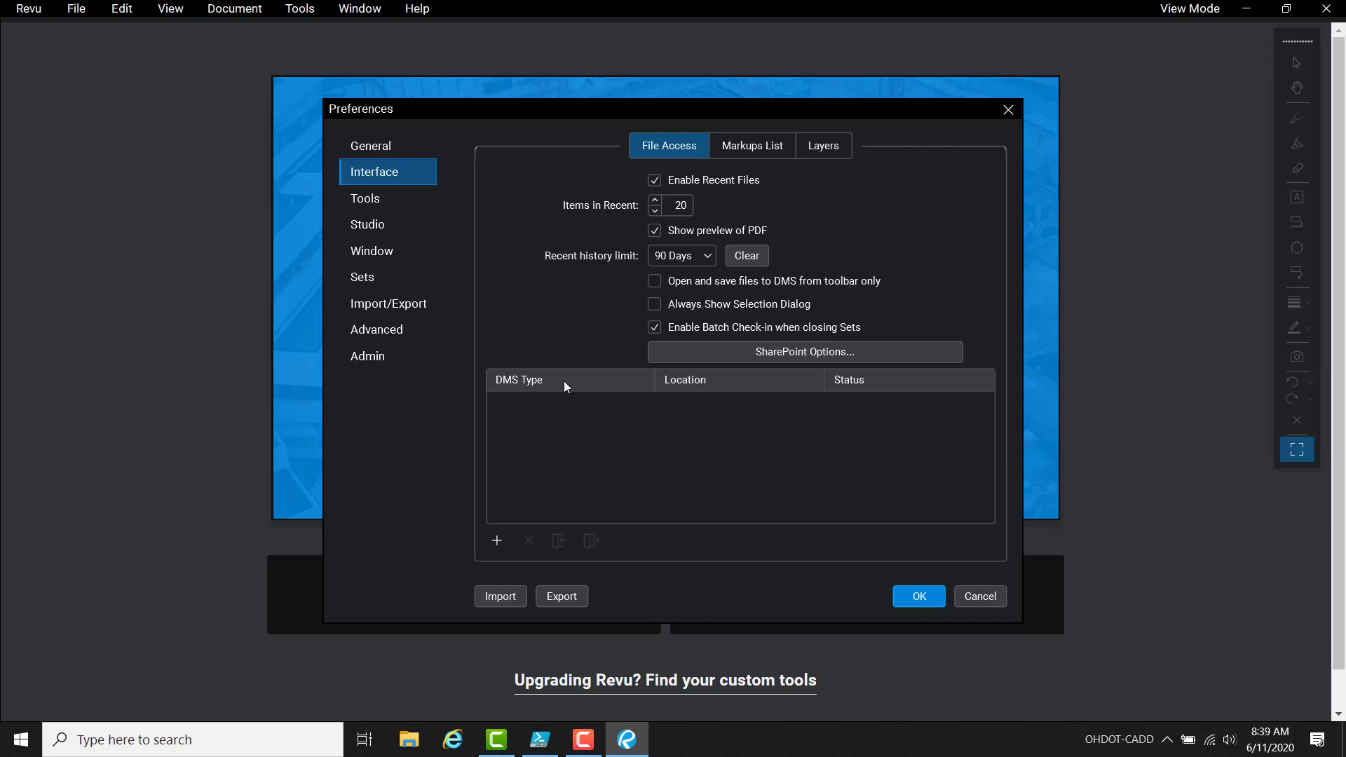
# Start a ProjectWise V10 DMS entry with data source OhioDOT-pw.bentley.com:OhioDOT-pw-02
pyautogui.click(498, 541)
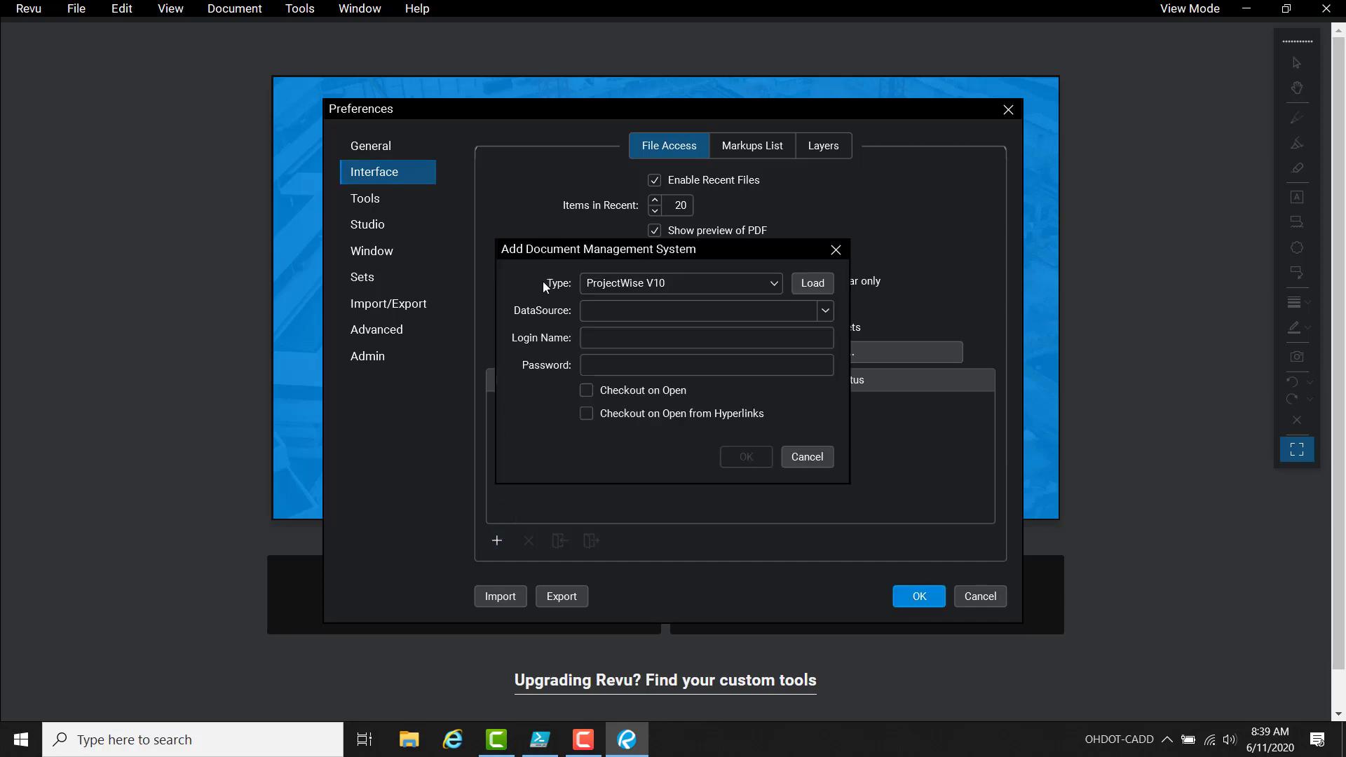
pyautogui.click(758, 285)
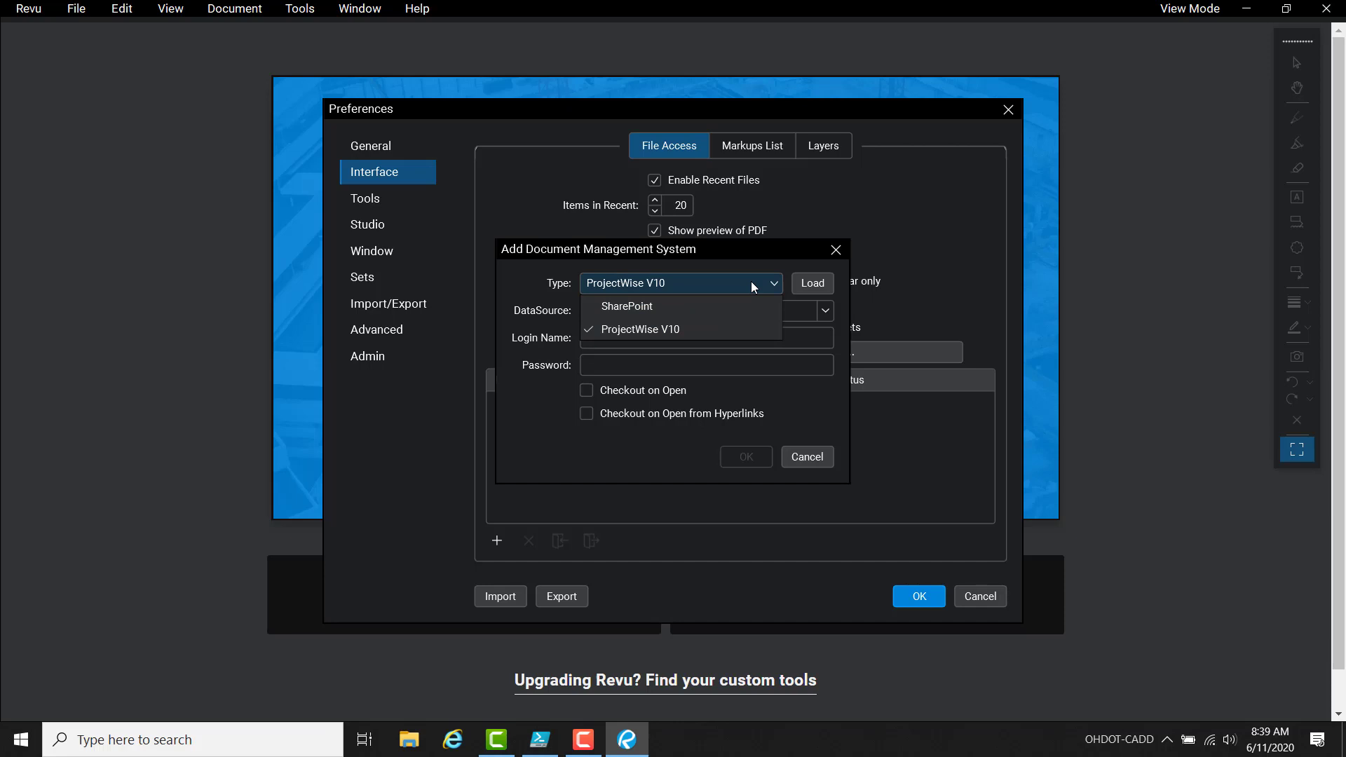
pyautogui.click(733, 283)
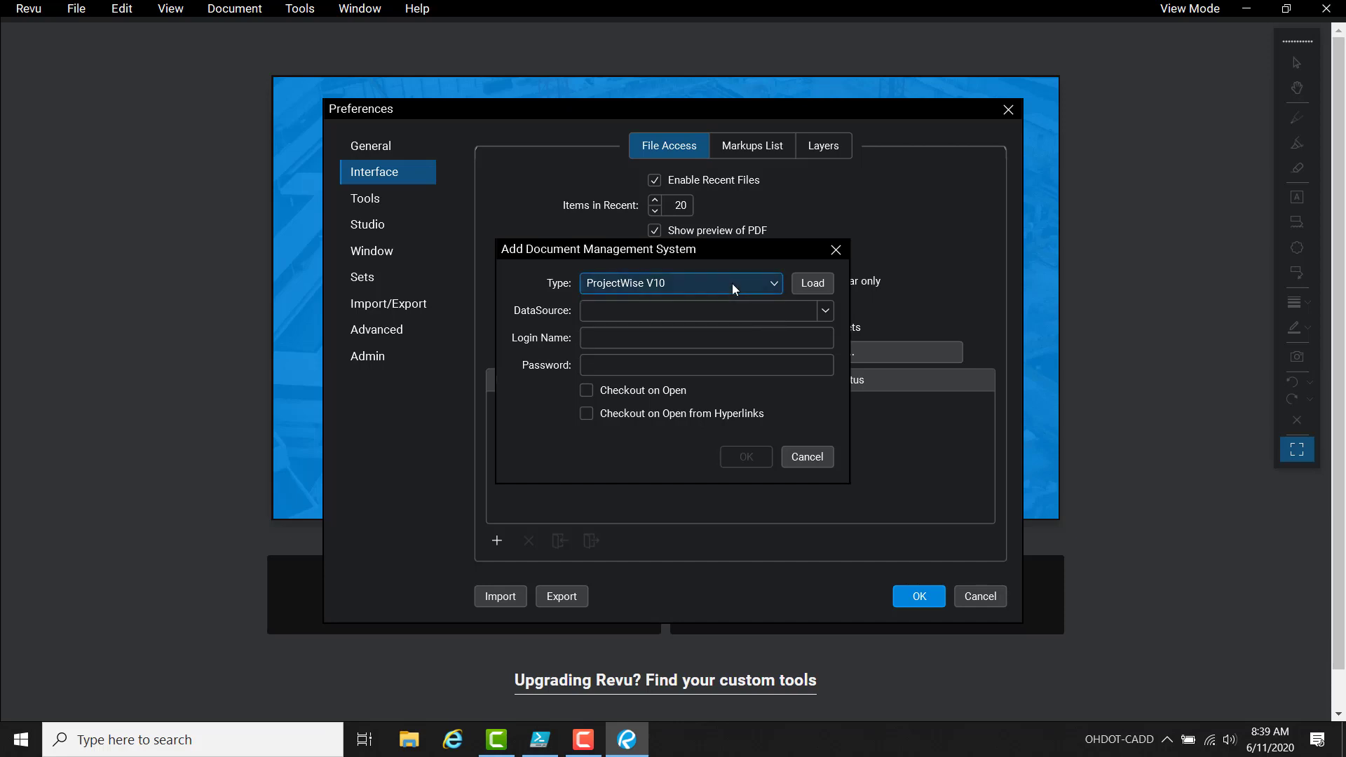
pyautogui.click(814, 282)
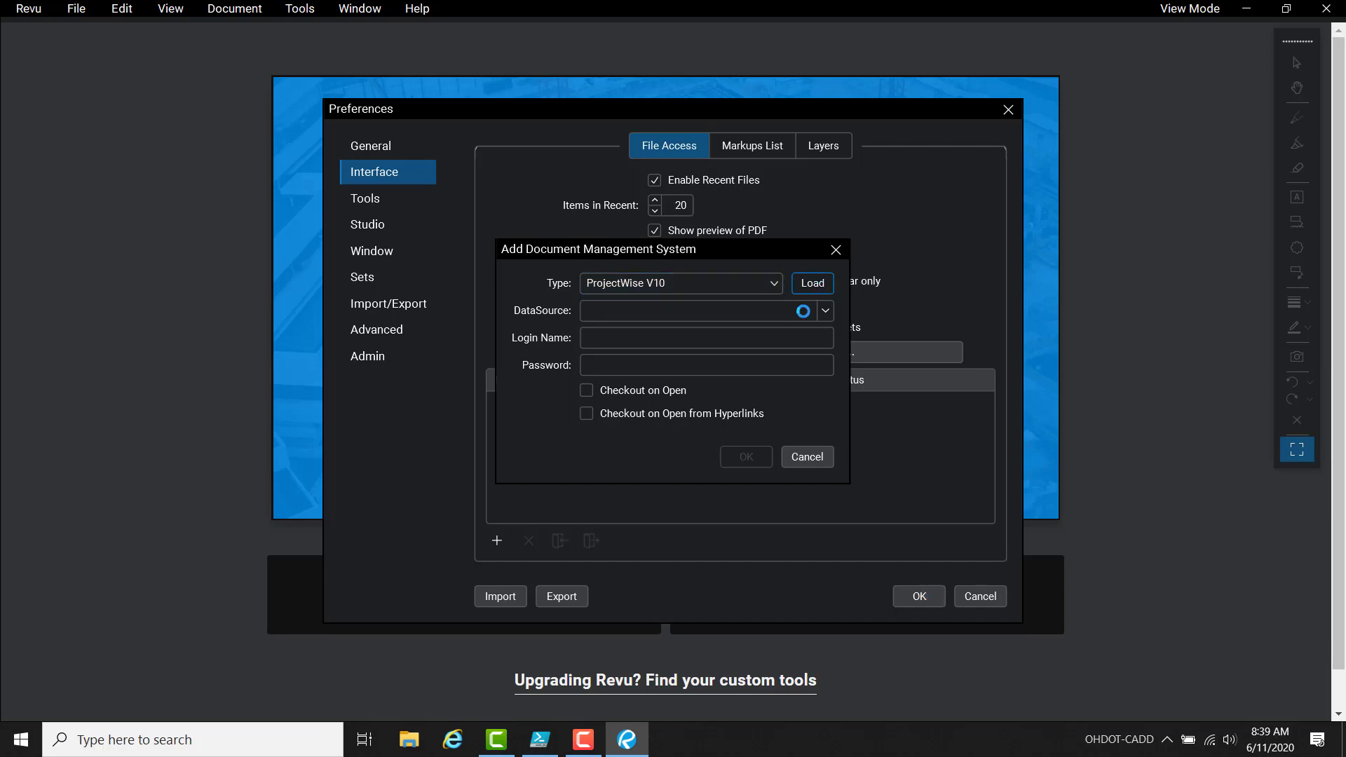
pyautogui.click(825, 311)
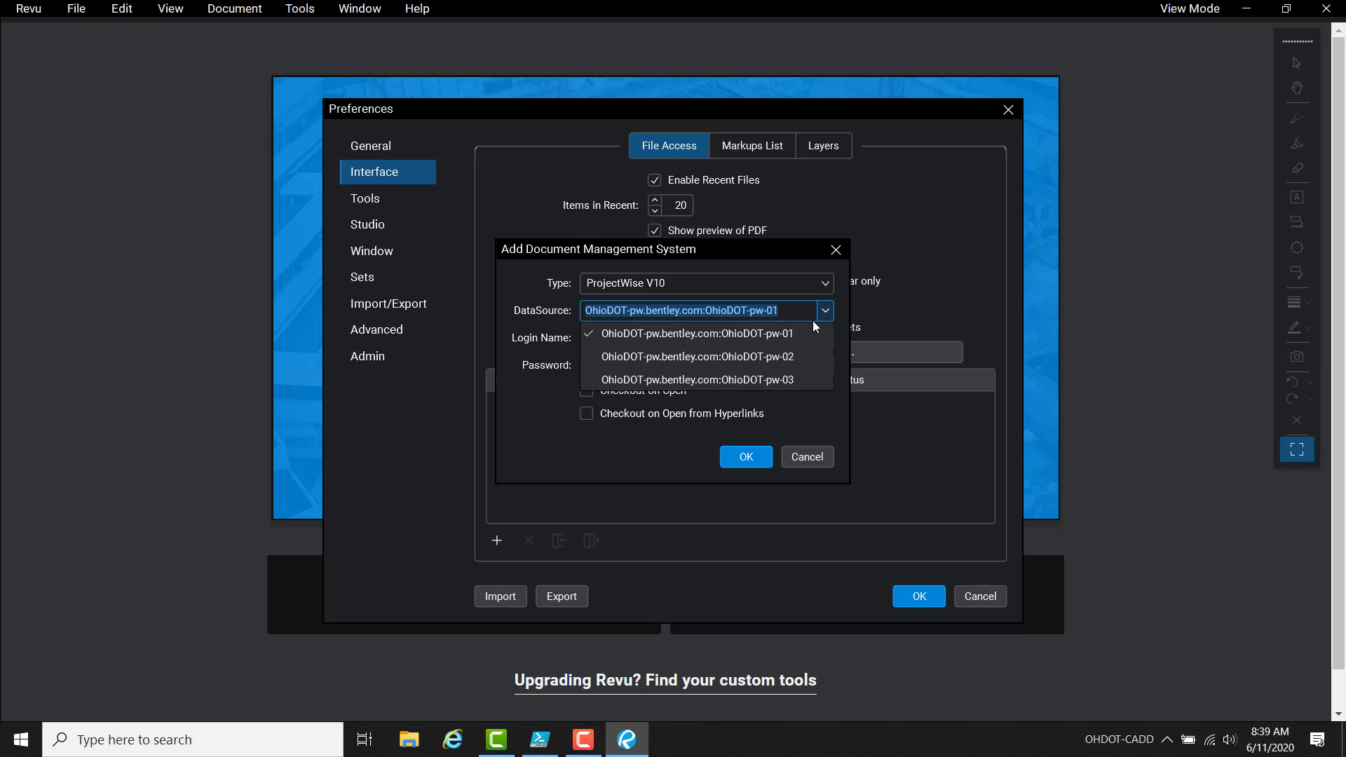
pyautogui.click(684, 357)
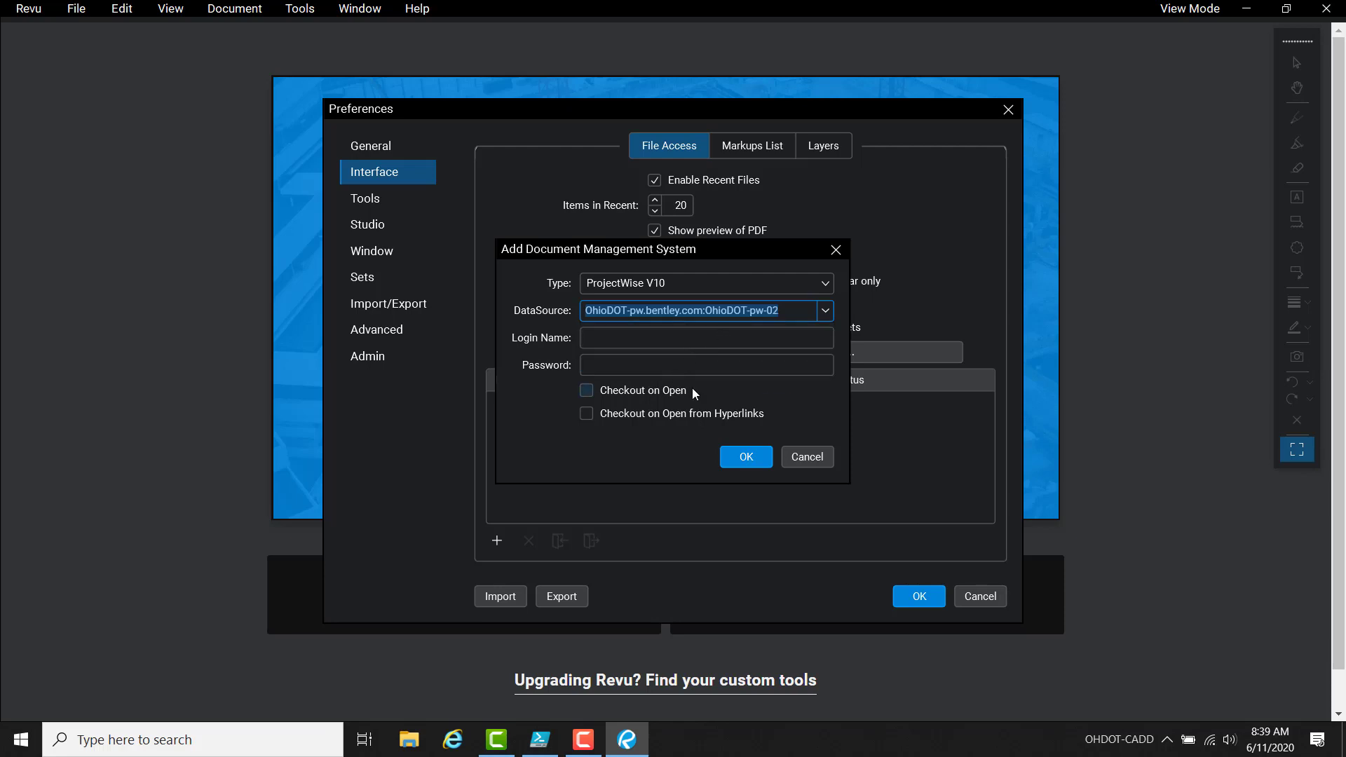
# Enable Checkout on Open and Checkout on Open from Hyperlinks, confirm, and save Preferences
pyautogui.click(691, 390)
pyautogui.click(668, 414)
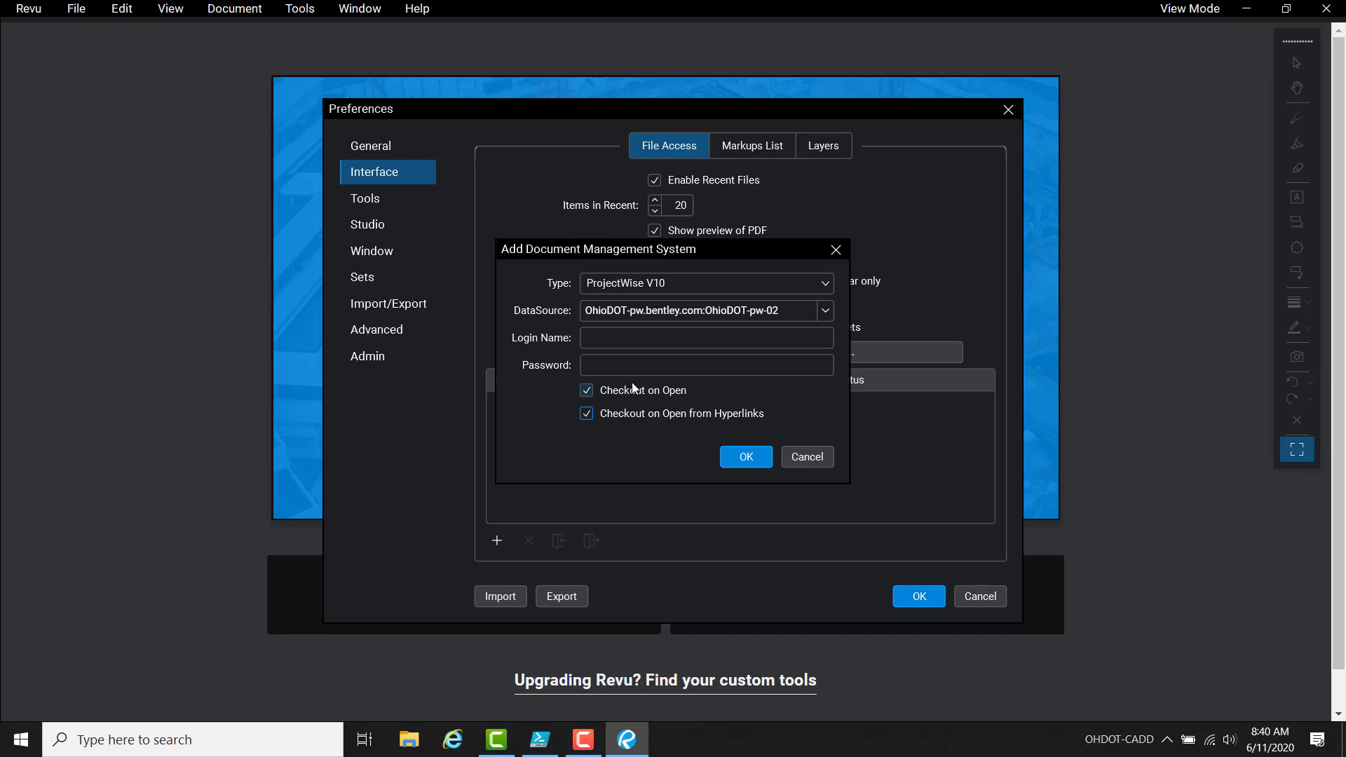
pyautogui.click(734, 456)
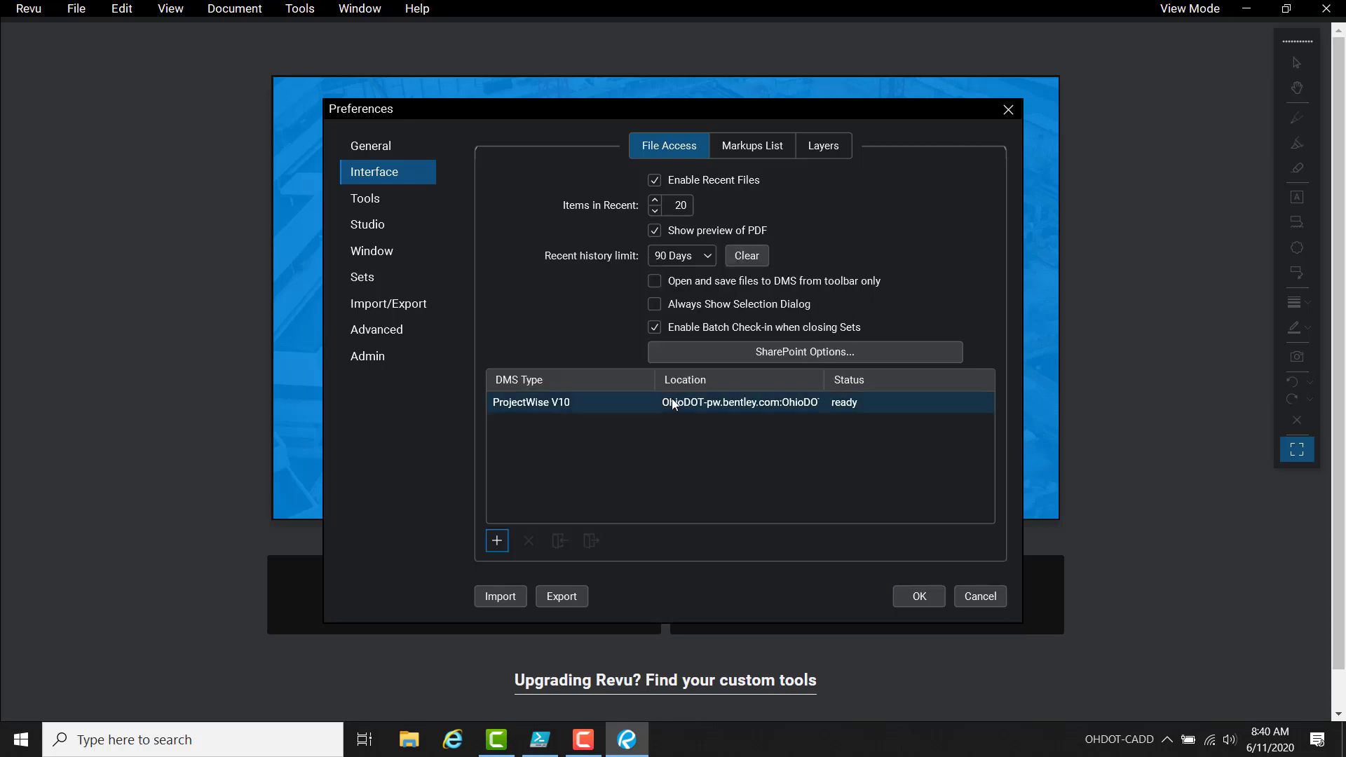
pyautogui.click(901, 597)
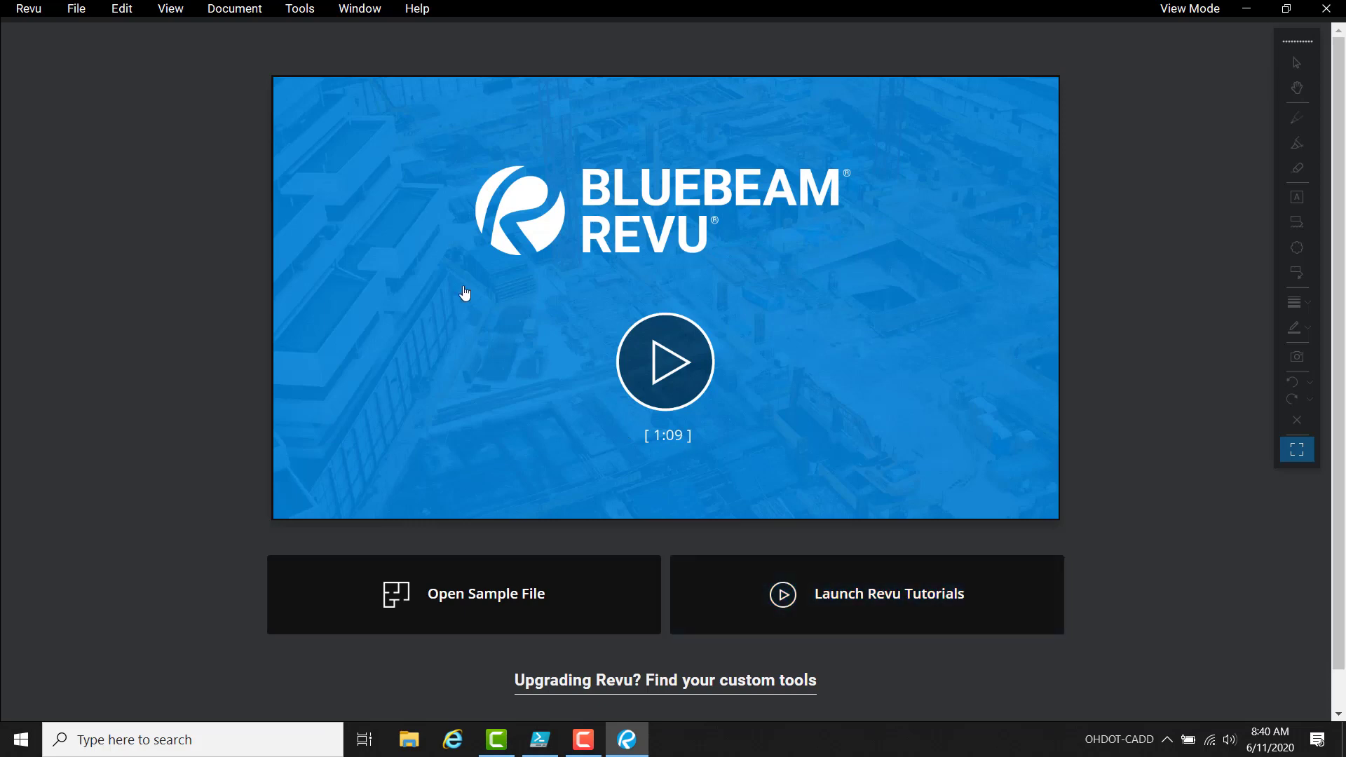
# Open from ProjectWise and log in to Ohio DOT Projects using Bentley IMS authentication
pyautogui.click(29, 9)
pyautogui.moveTo(73, 11)
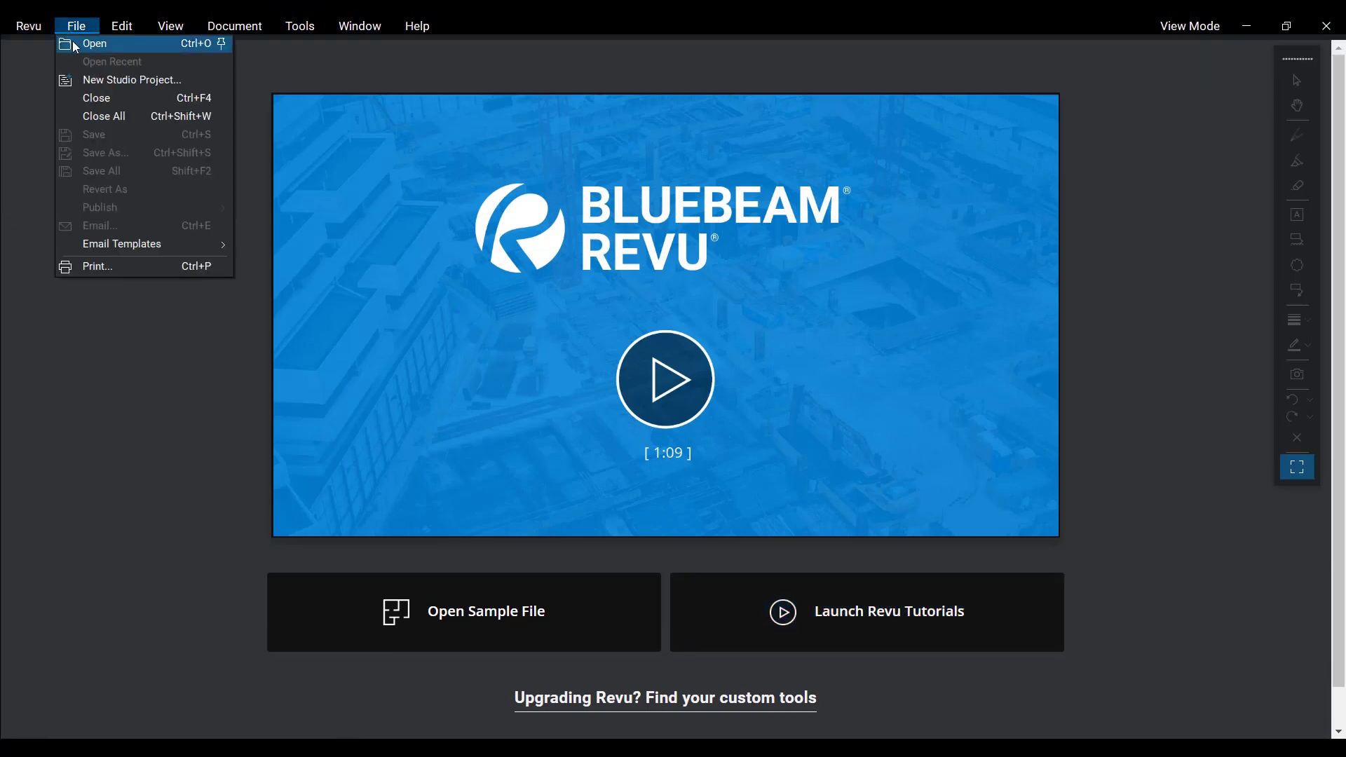
pyautogui.click(75, 46)
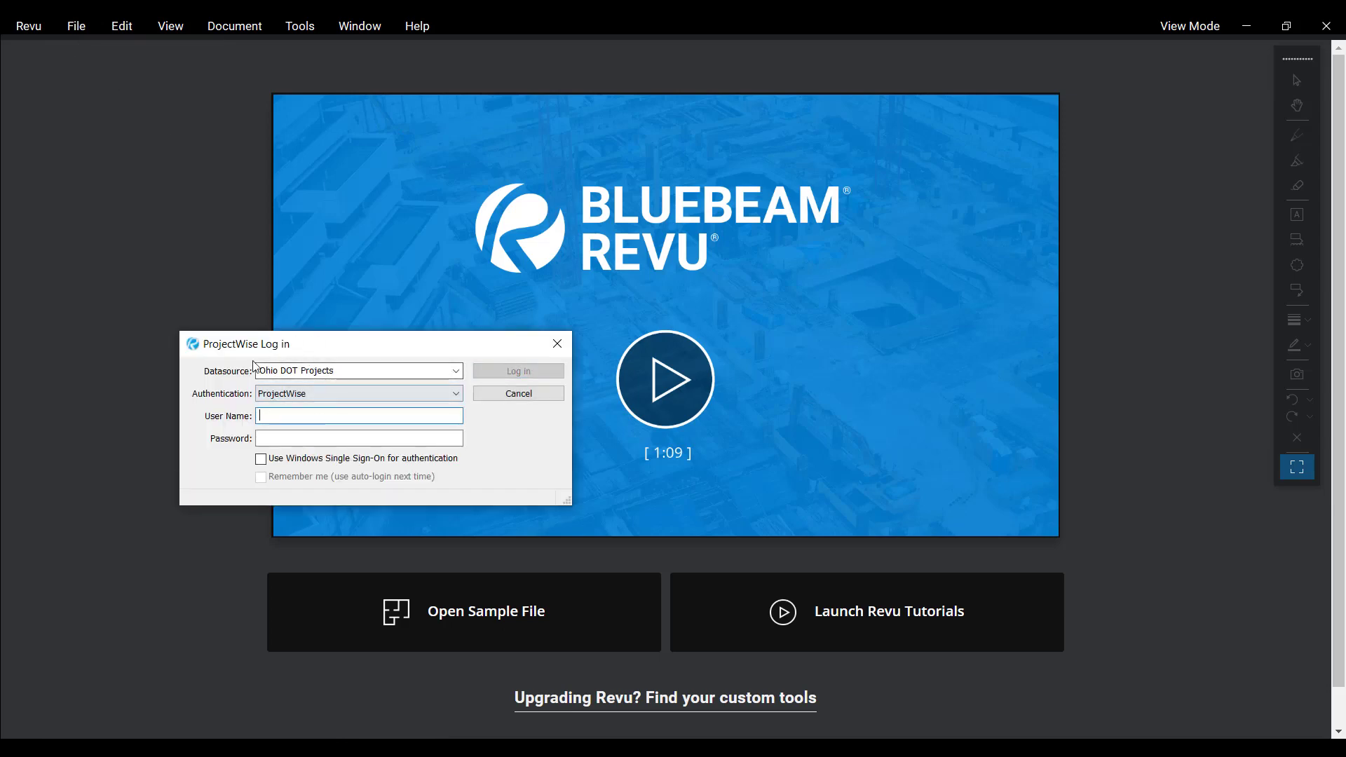
pyautogui.moveTo(266, 344); pyautogui.dragTo(412, 250)
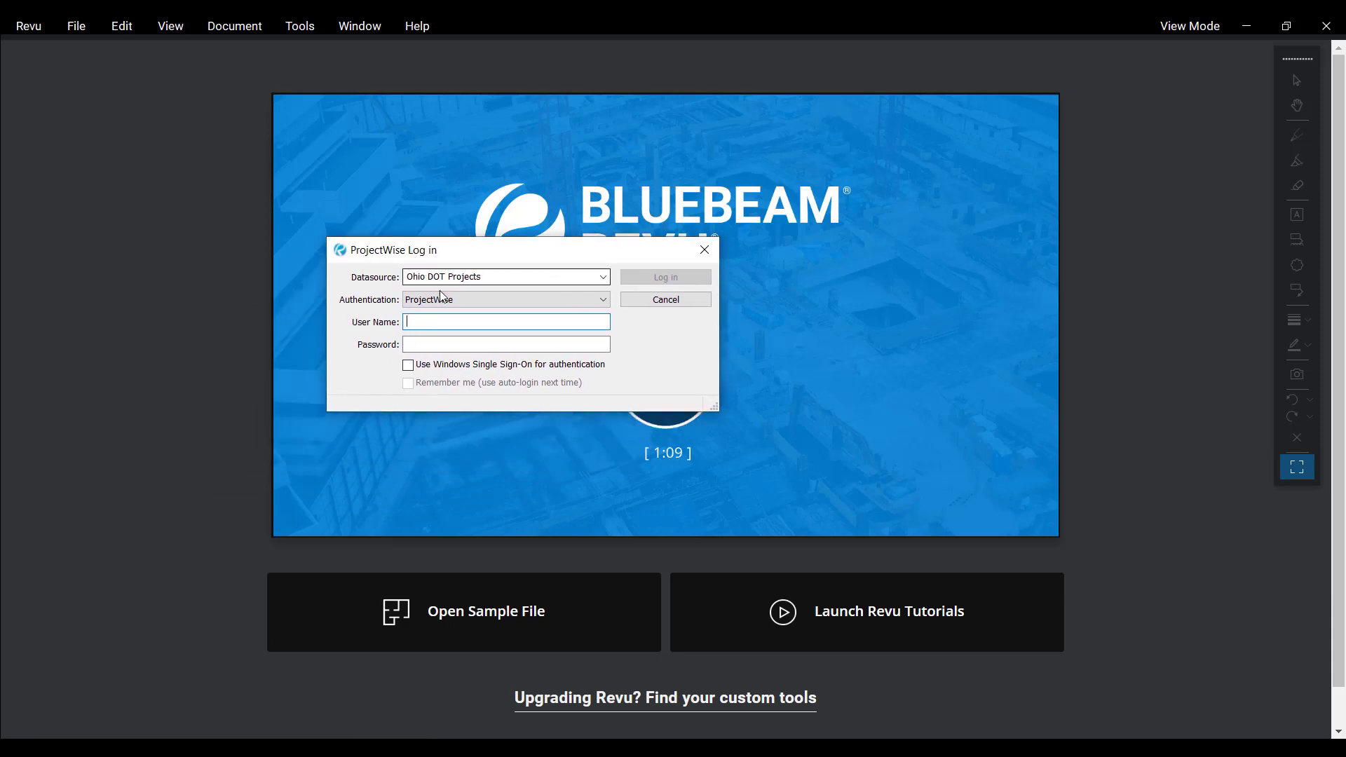
pyautogui.click(417, 303)
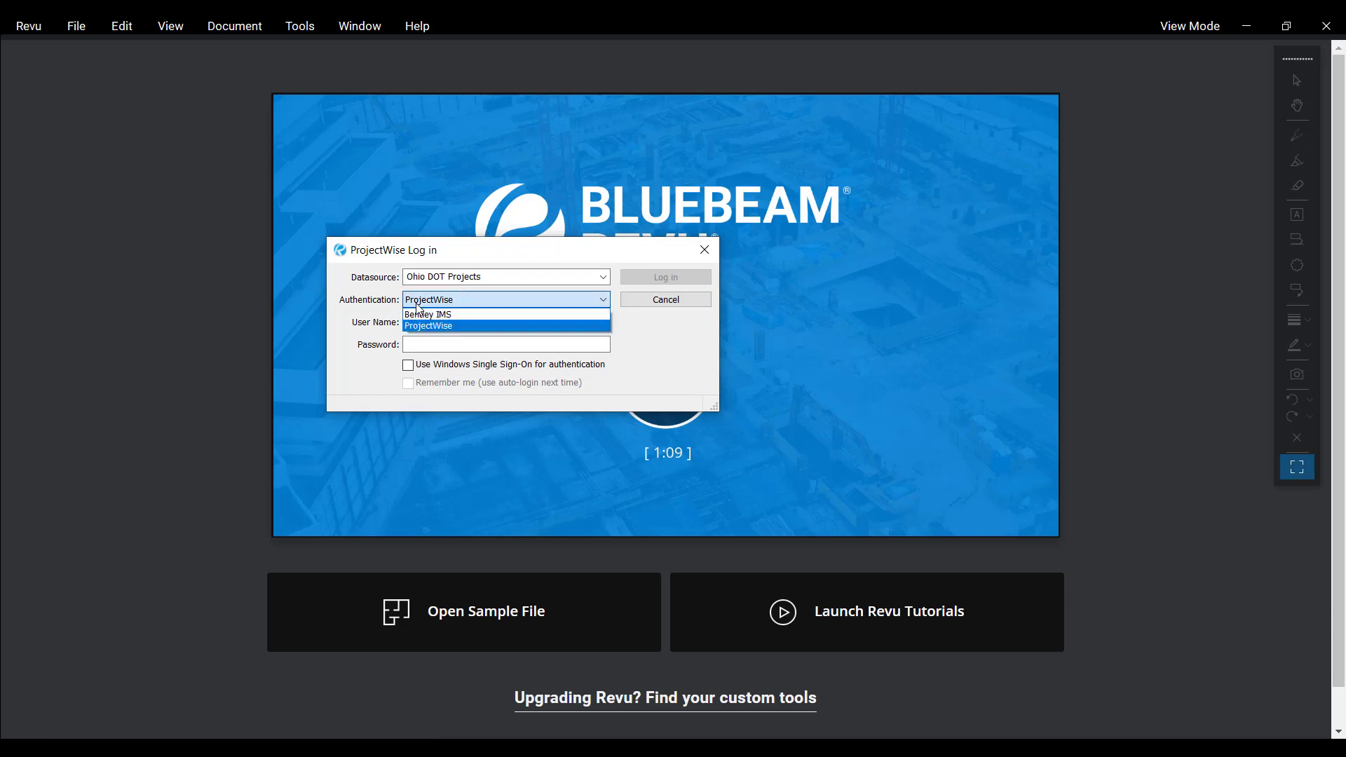
pyautogui.click(429, 315)
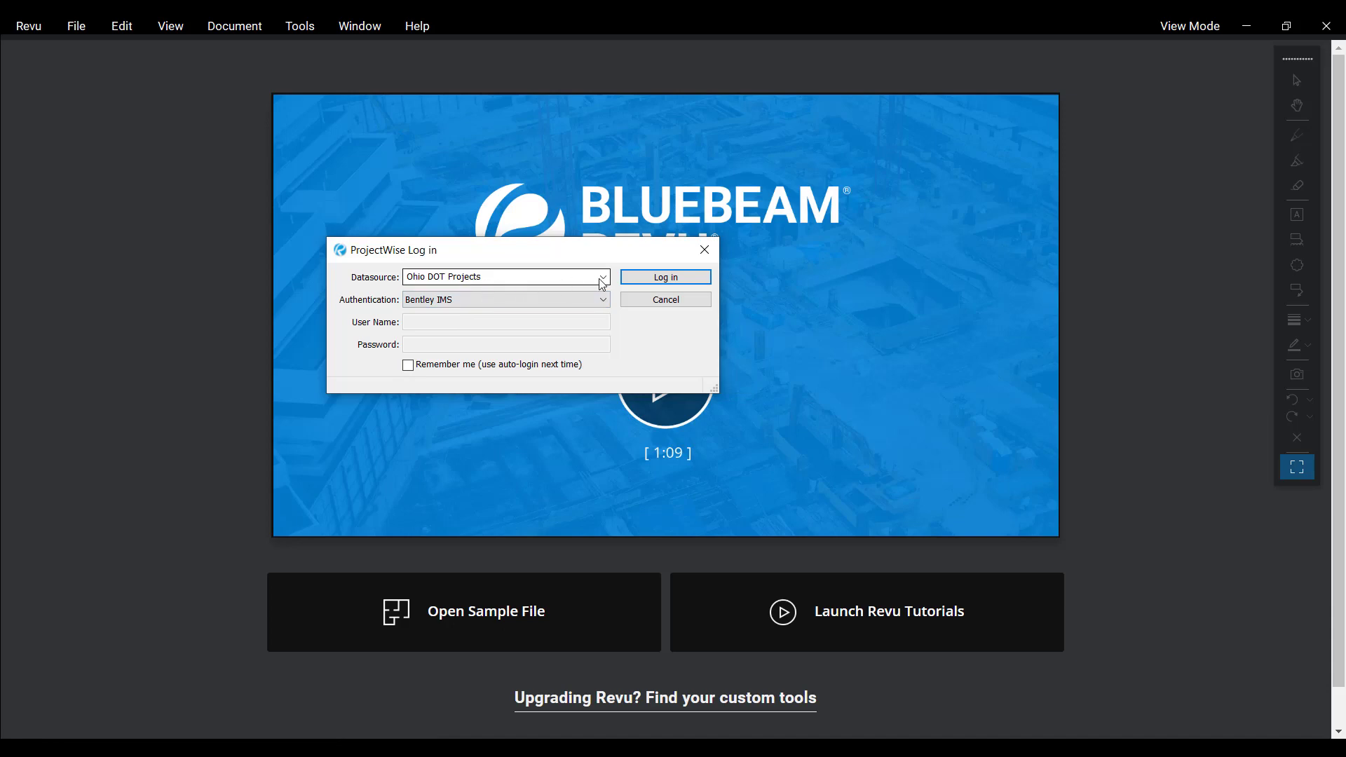
pyautogui.click(640, 280)
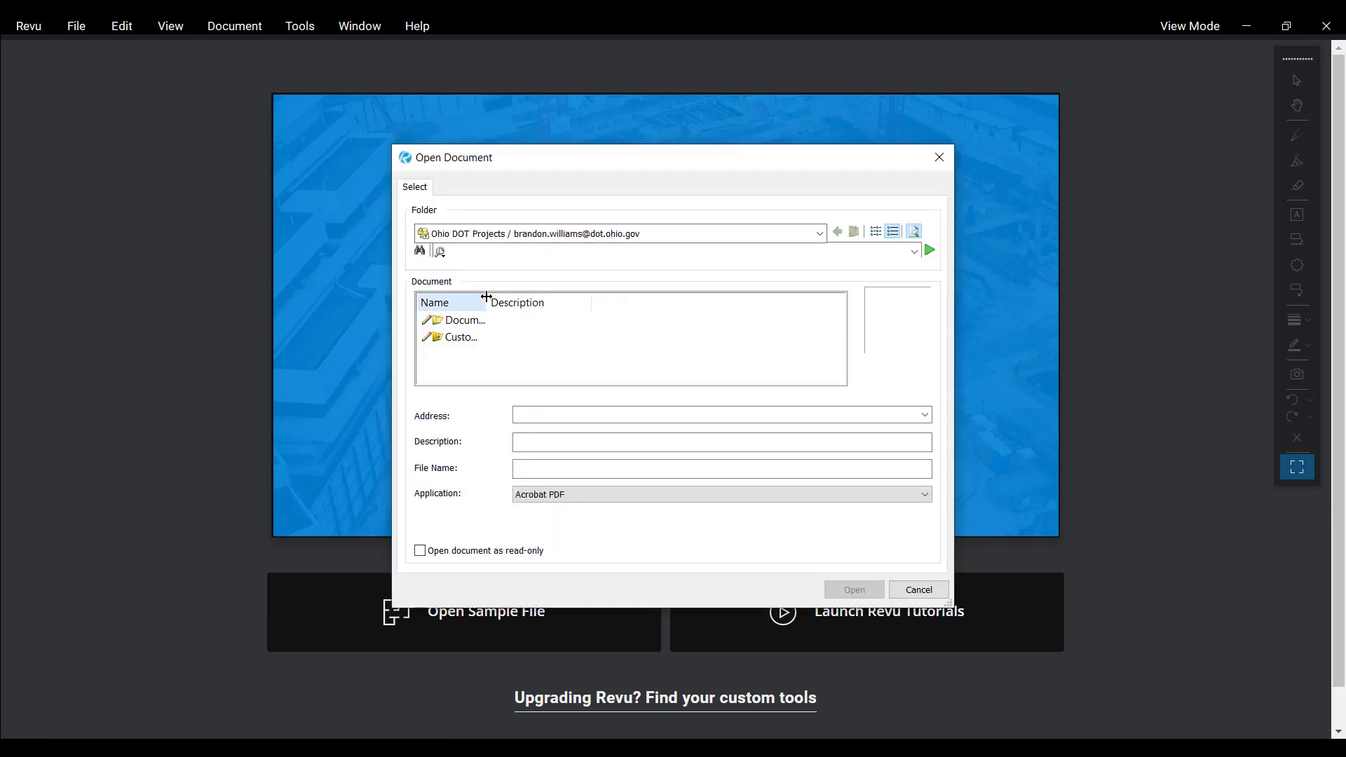
# Browse to 03 Standards > Help Documents and open Ohio DOT ProjectWise Datasource Summary.pdf
pyautogui.moveTo(486, 295); pyautogui.dragTo(559, 296)
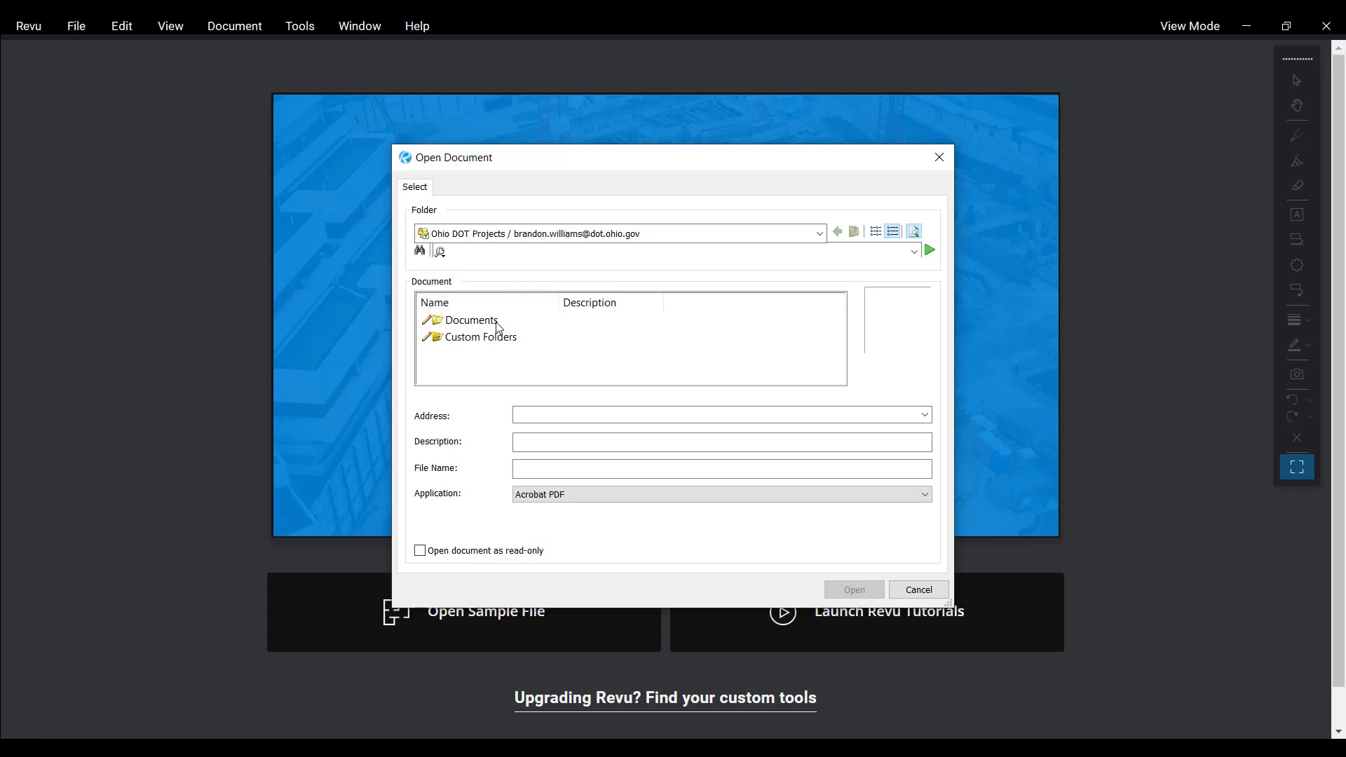
pyautogui.doubleClick(499, 322)
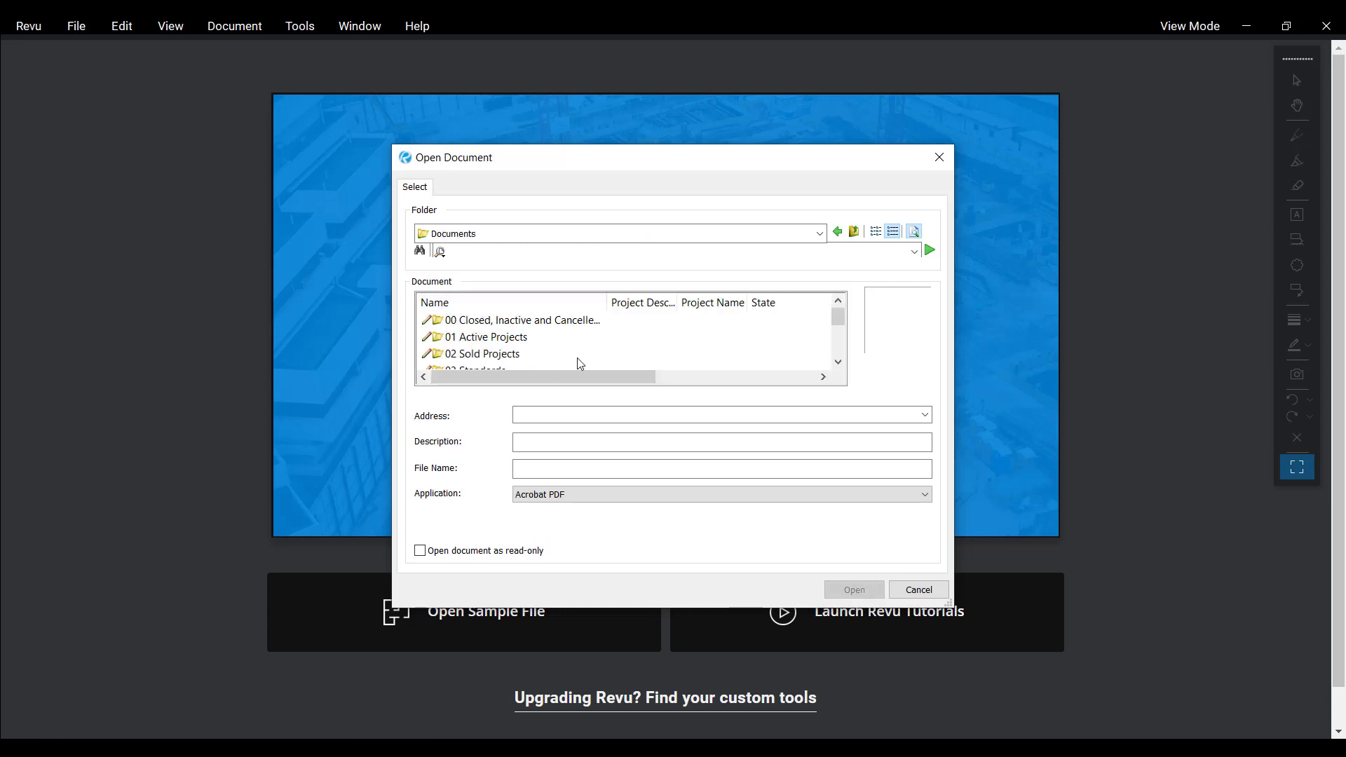
pyautogui.scroll(-1, 622, 366)
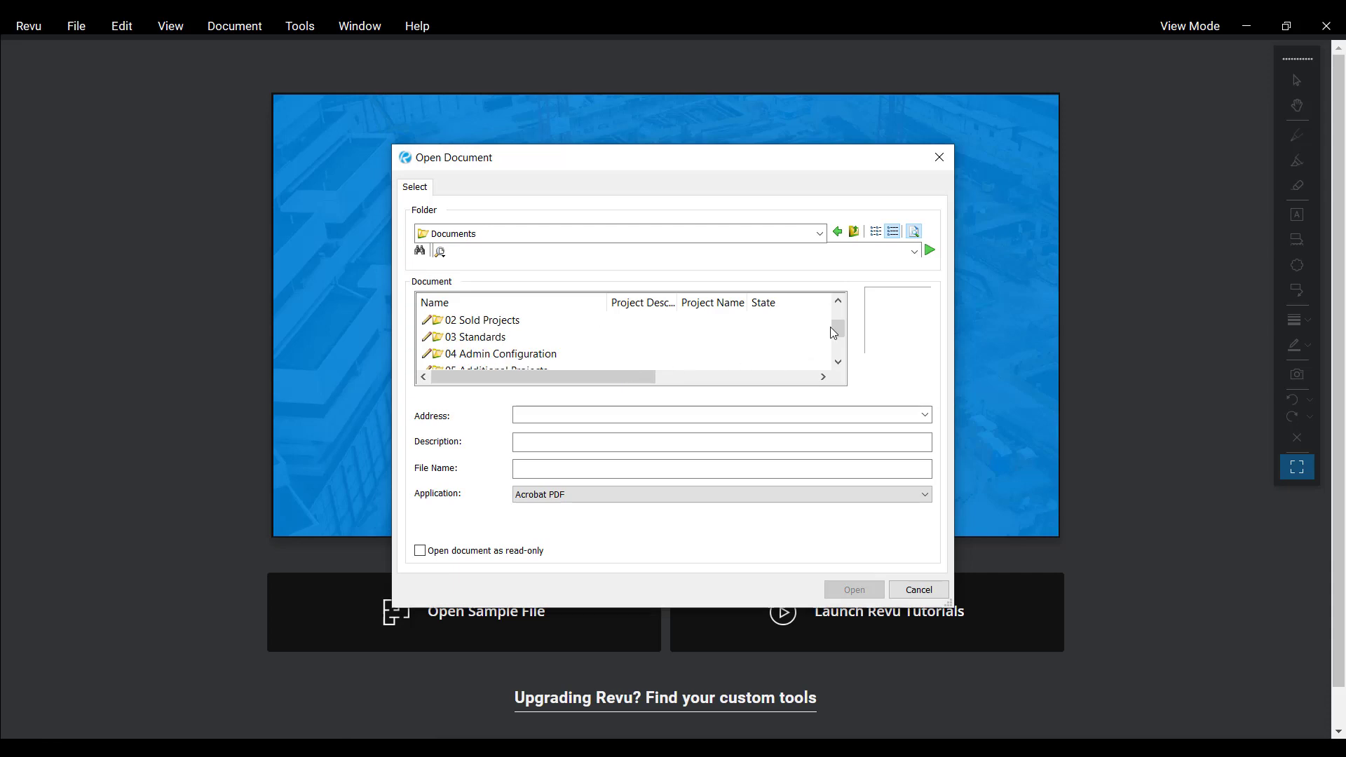
pyautogui.moveTo(839, 331); pyautogui.dragTo(840, 335)
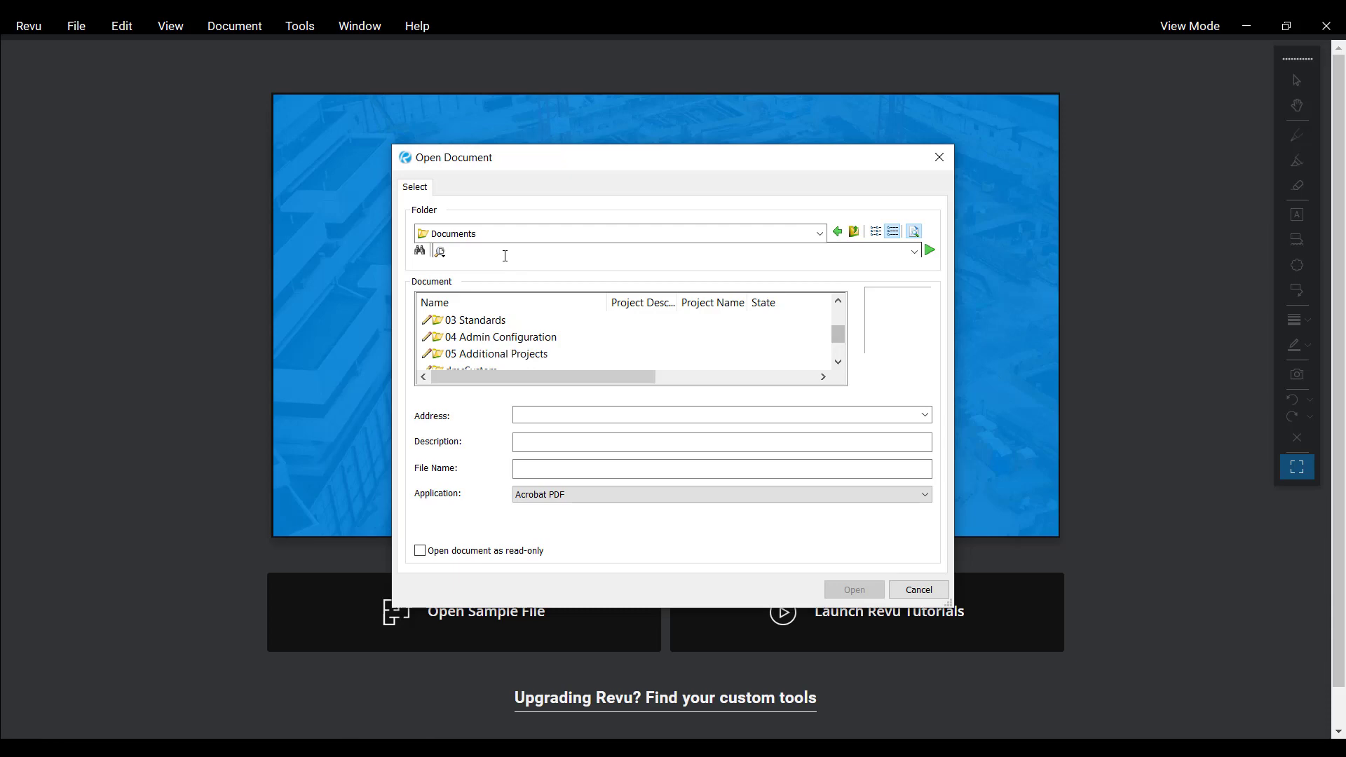
pyautogui.click(459, 324)
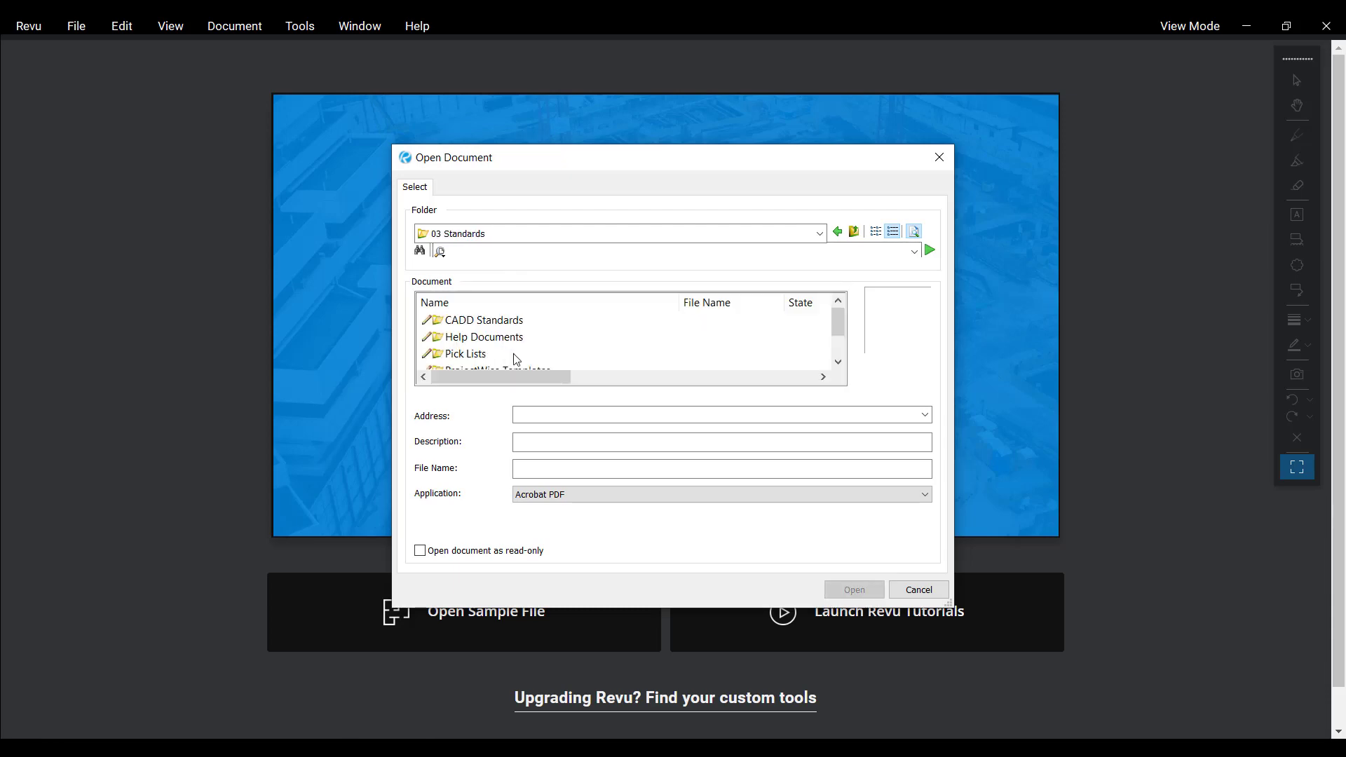
pyautogui.click(502, 339)
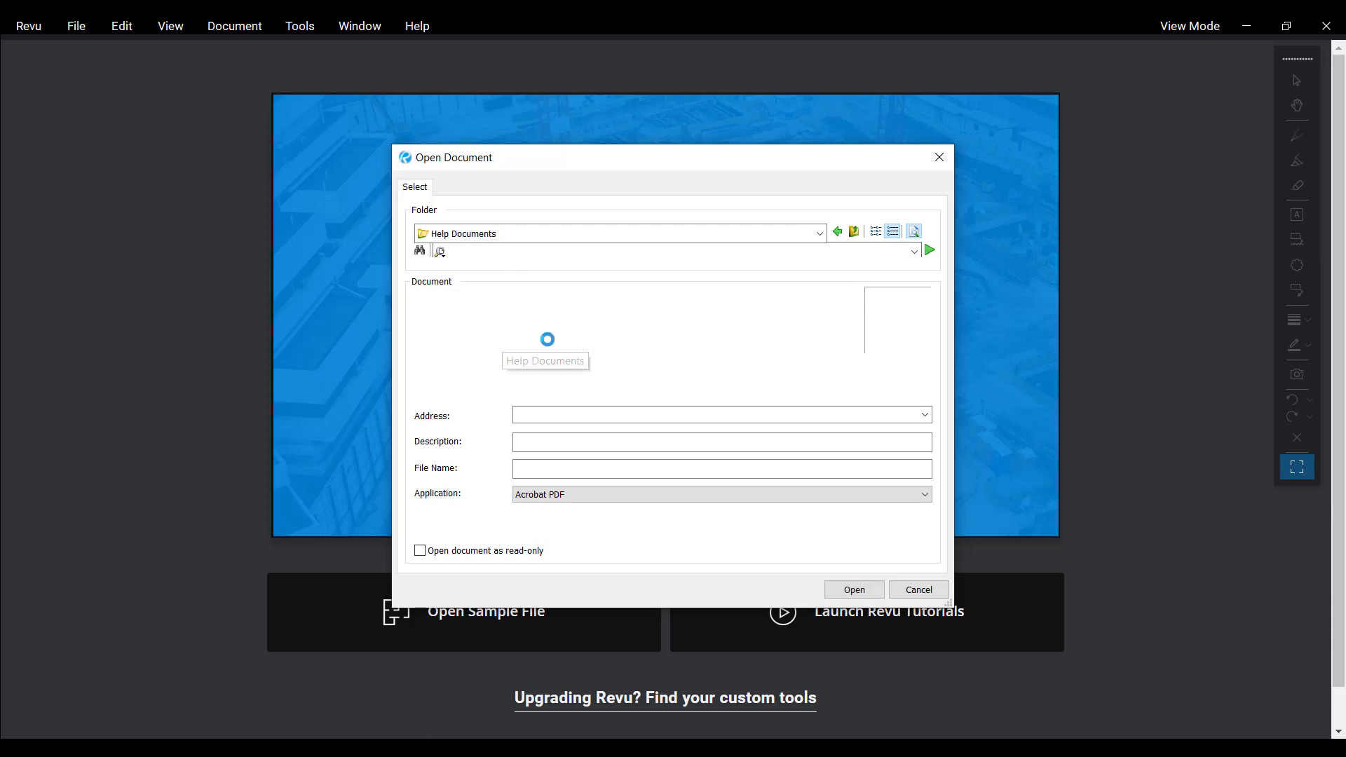
pyautogui.click(529, 336)
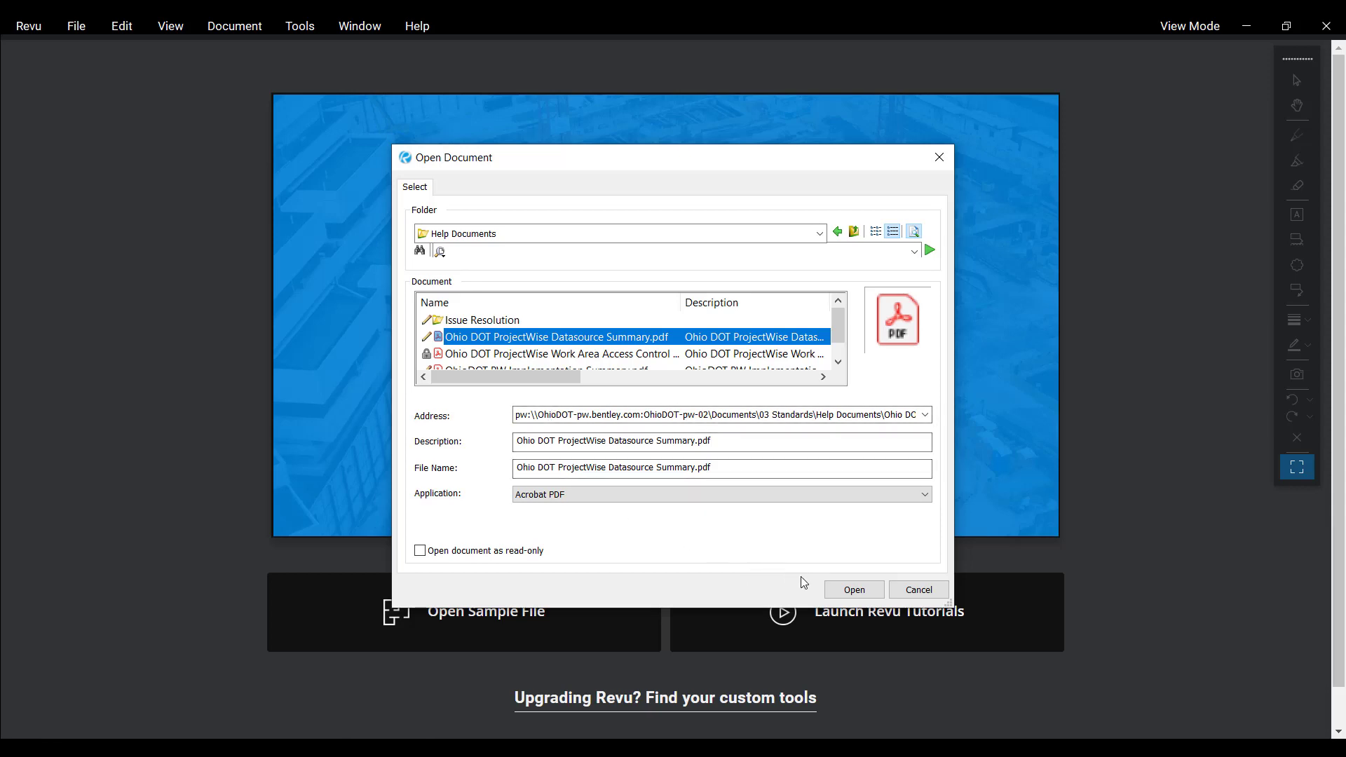
pyautogui.click(830, 591)
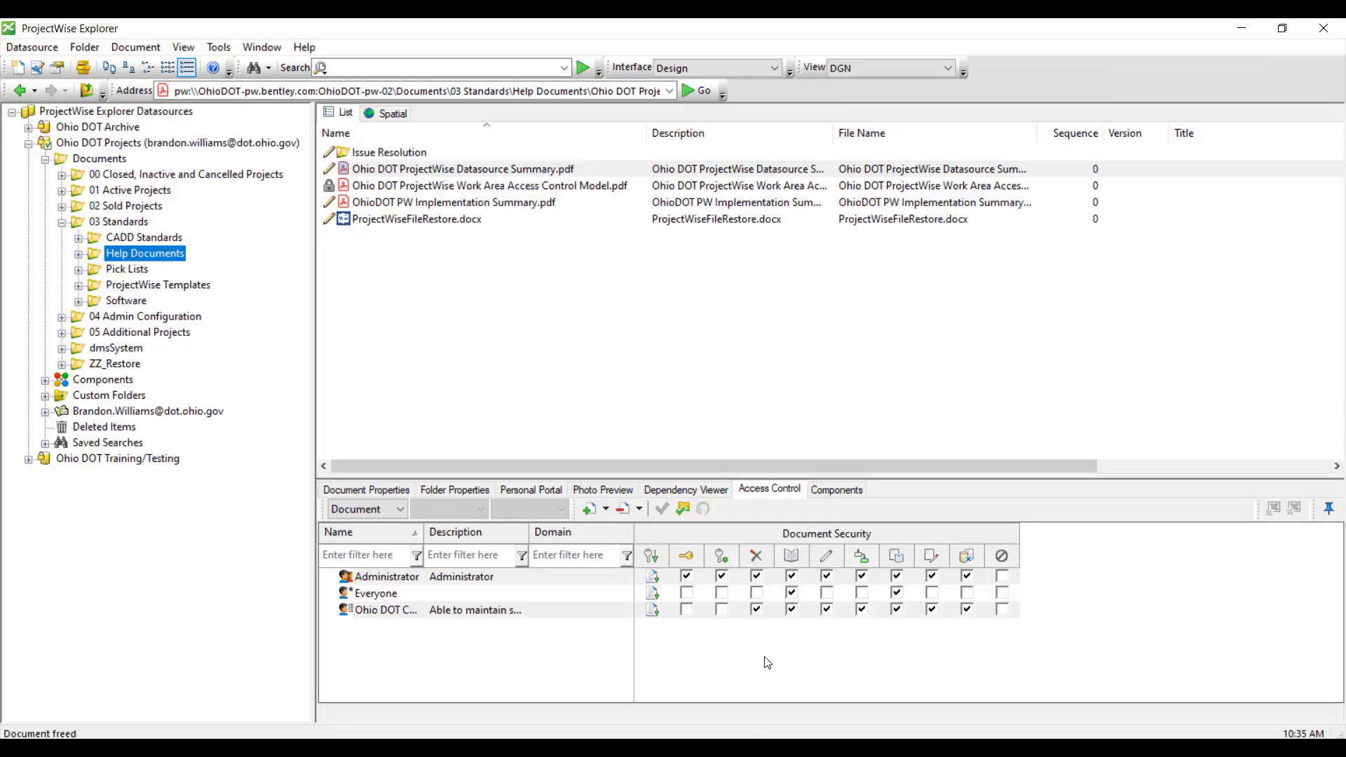
# Switch Revu from View Mode to Markup Mode
pyautogui.click(740, 410)
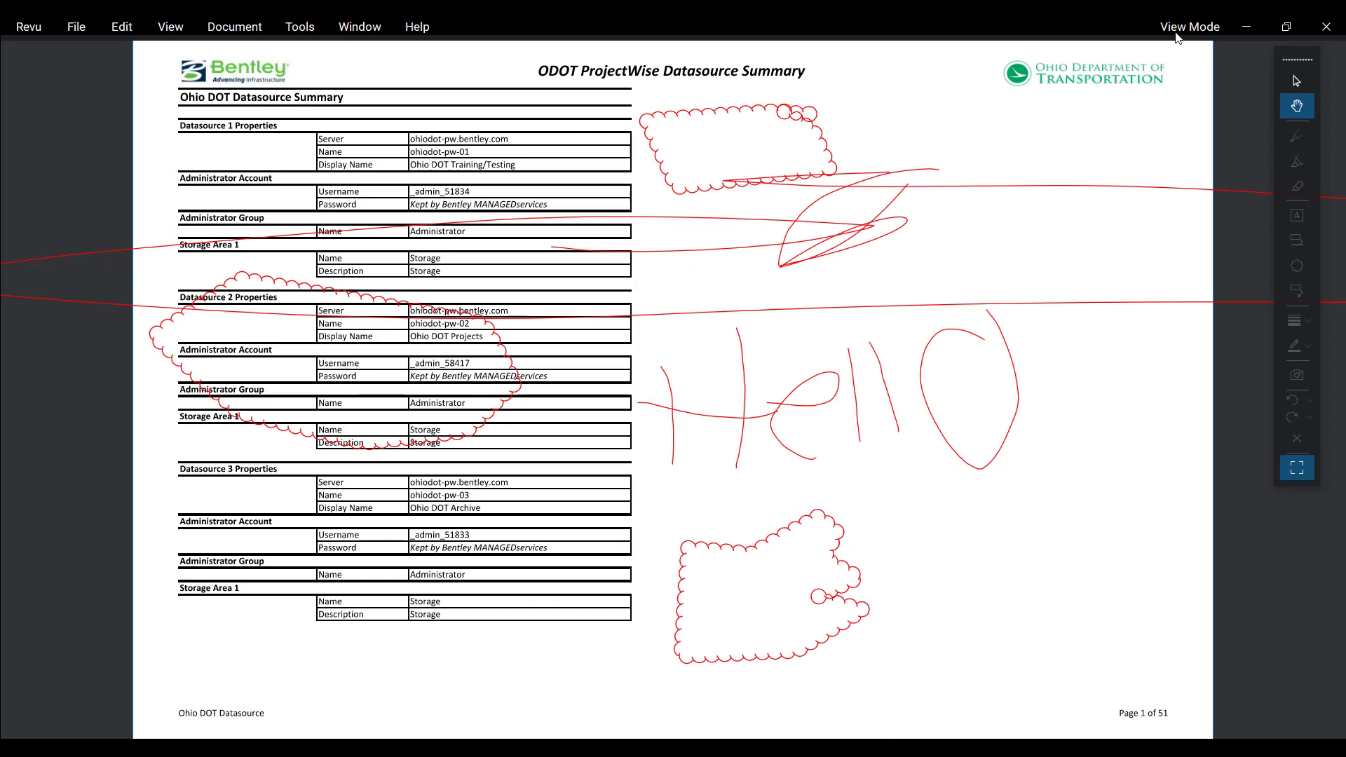
pyautogui.click(35, 33)
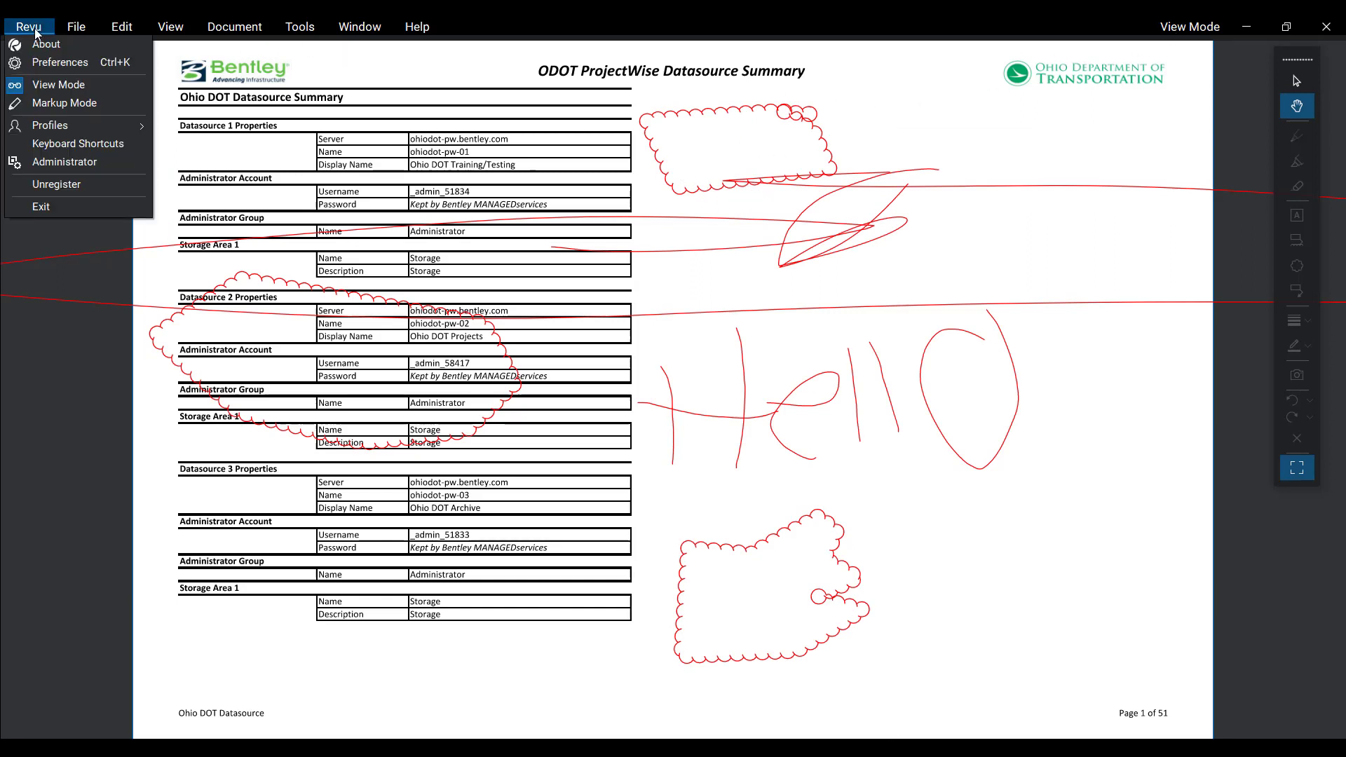
pyautogui.click(52, 101)
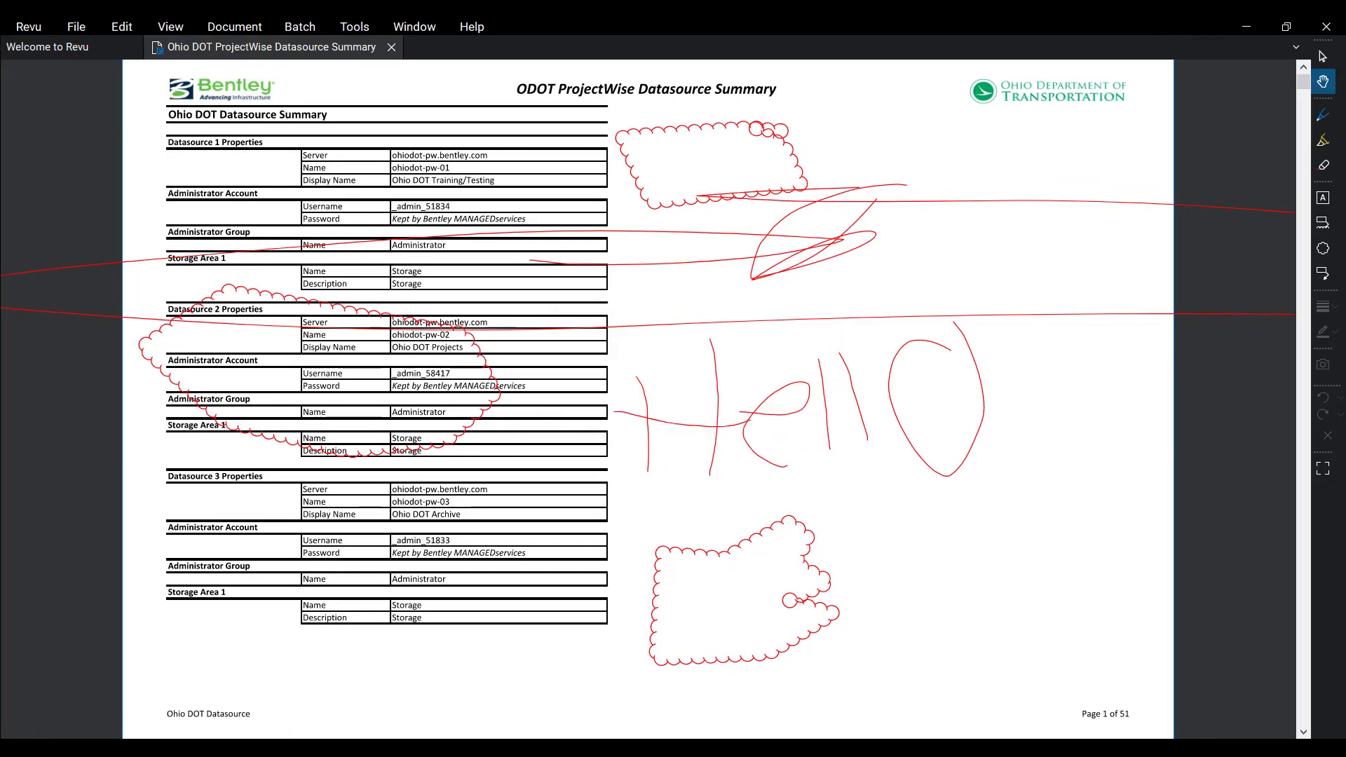
# Draw a cloud markup on the page's right side and close the document
pyautogui.click(1325, 253)
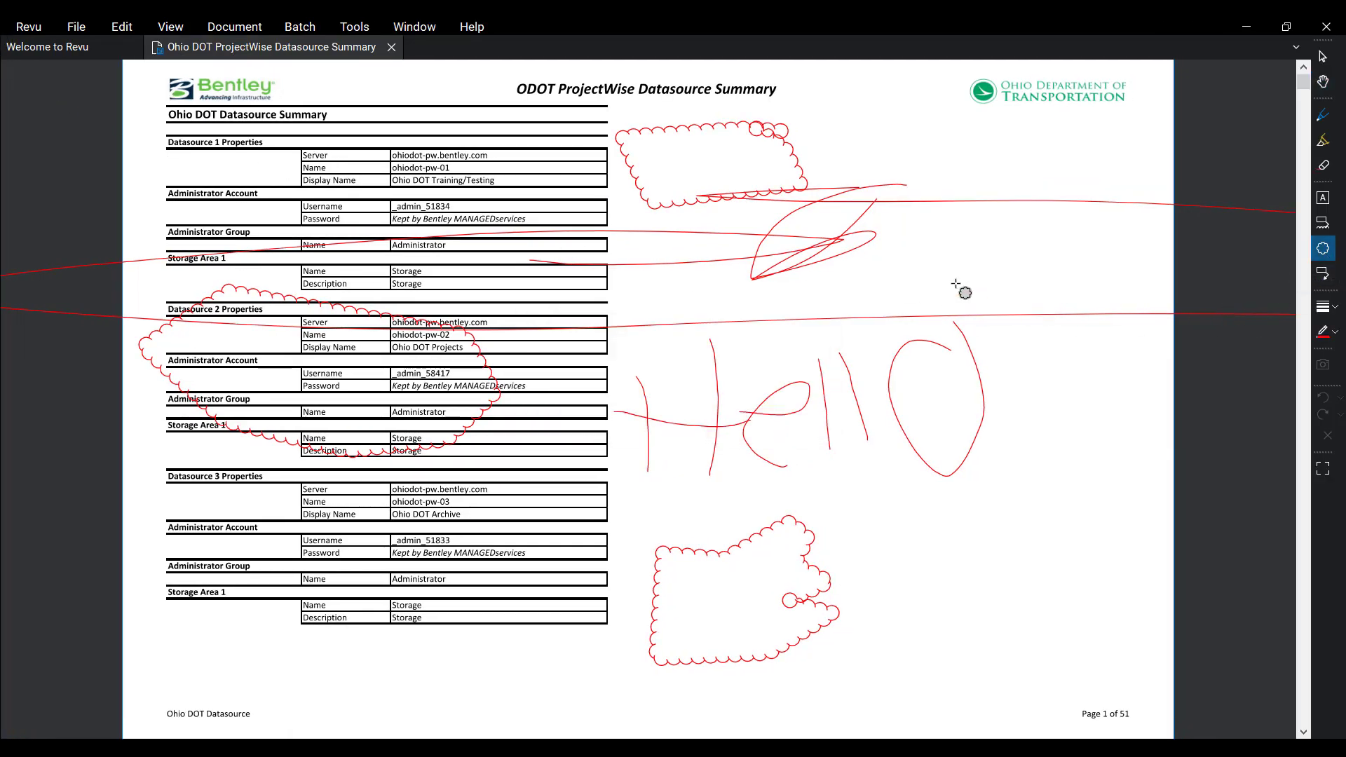
pyautogui.moveTo(884, 245)
pyautogui.mouseDown()
pyautogui.moveTo(980, 277)
pyautogui.moveTo(1098, 344)
pyautogui.mouseUp()
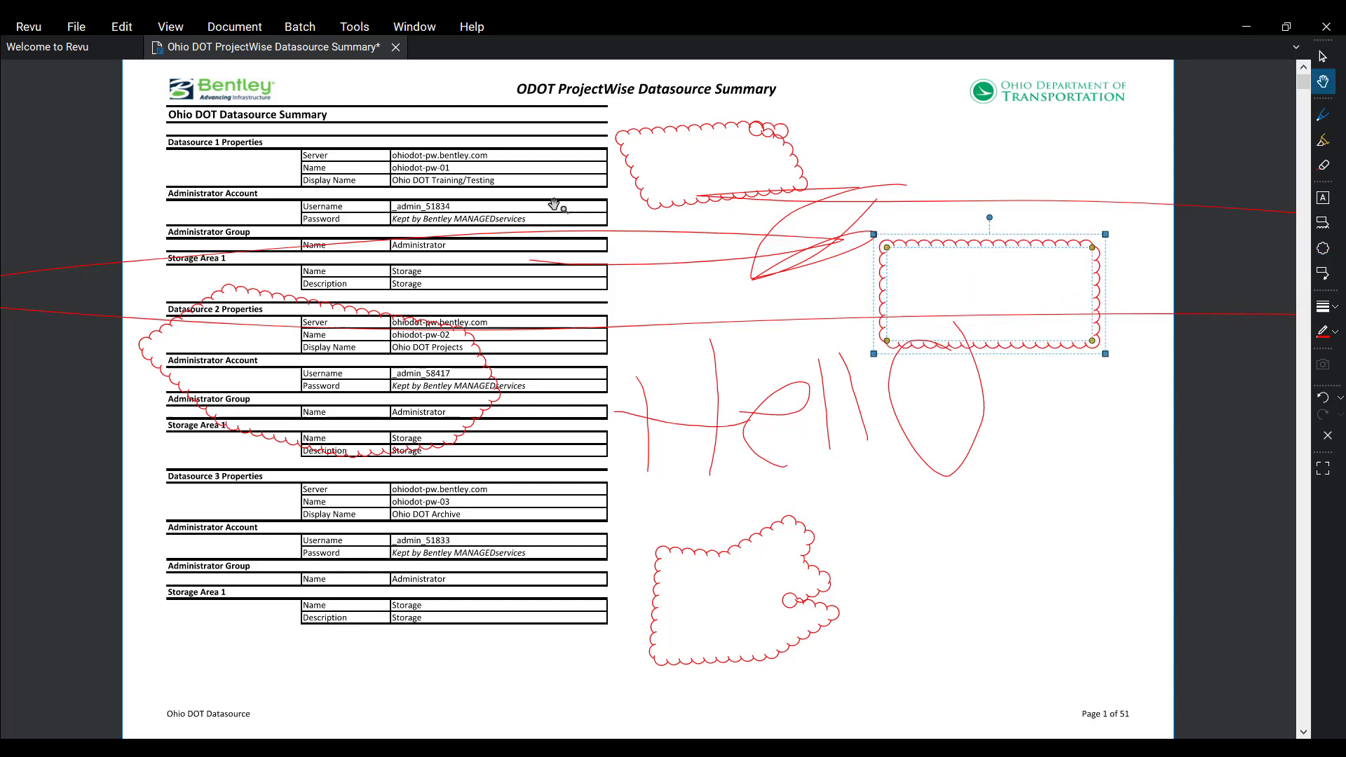
pyautogui.click(395, 47)
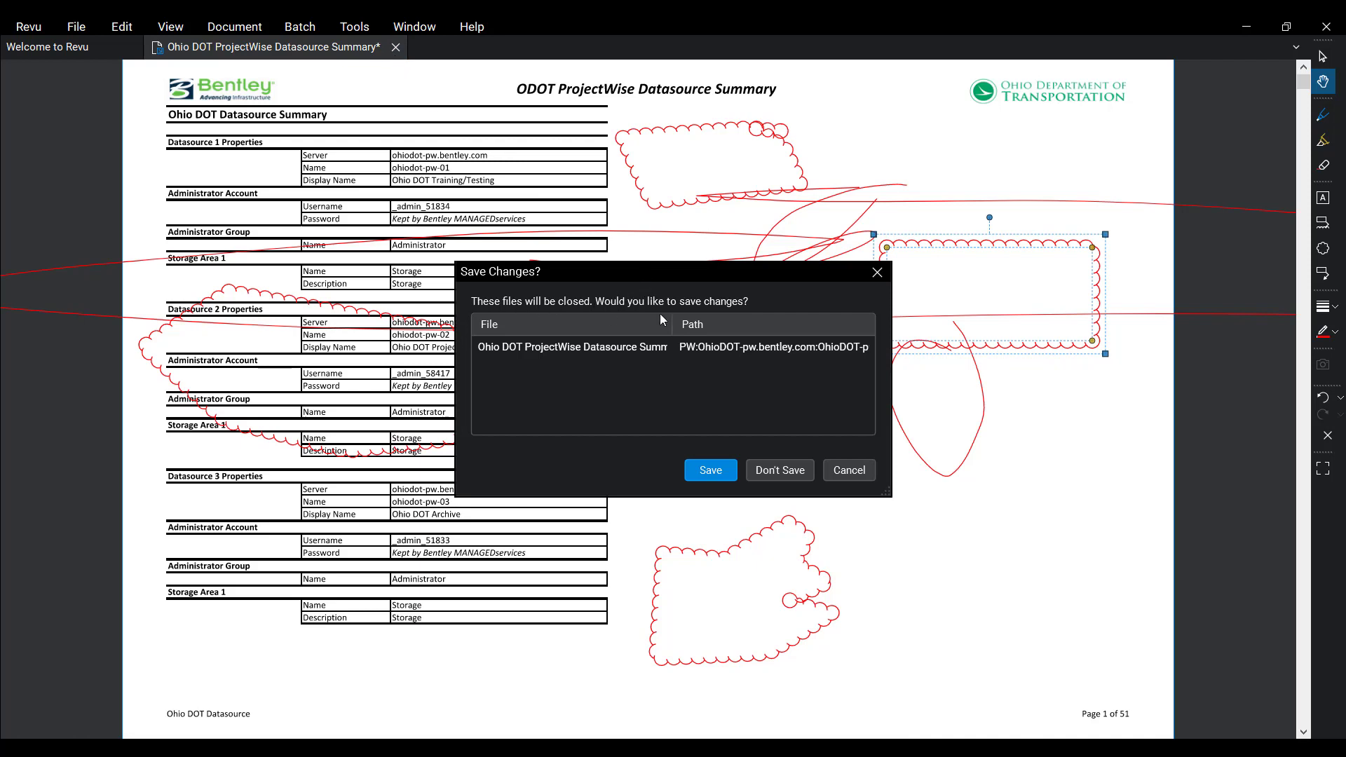
# Save the markup changes and check the PDF back in to ProjectWise
pyautogui.click(725, 470)
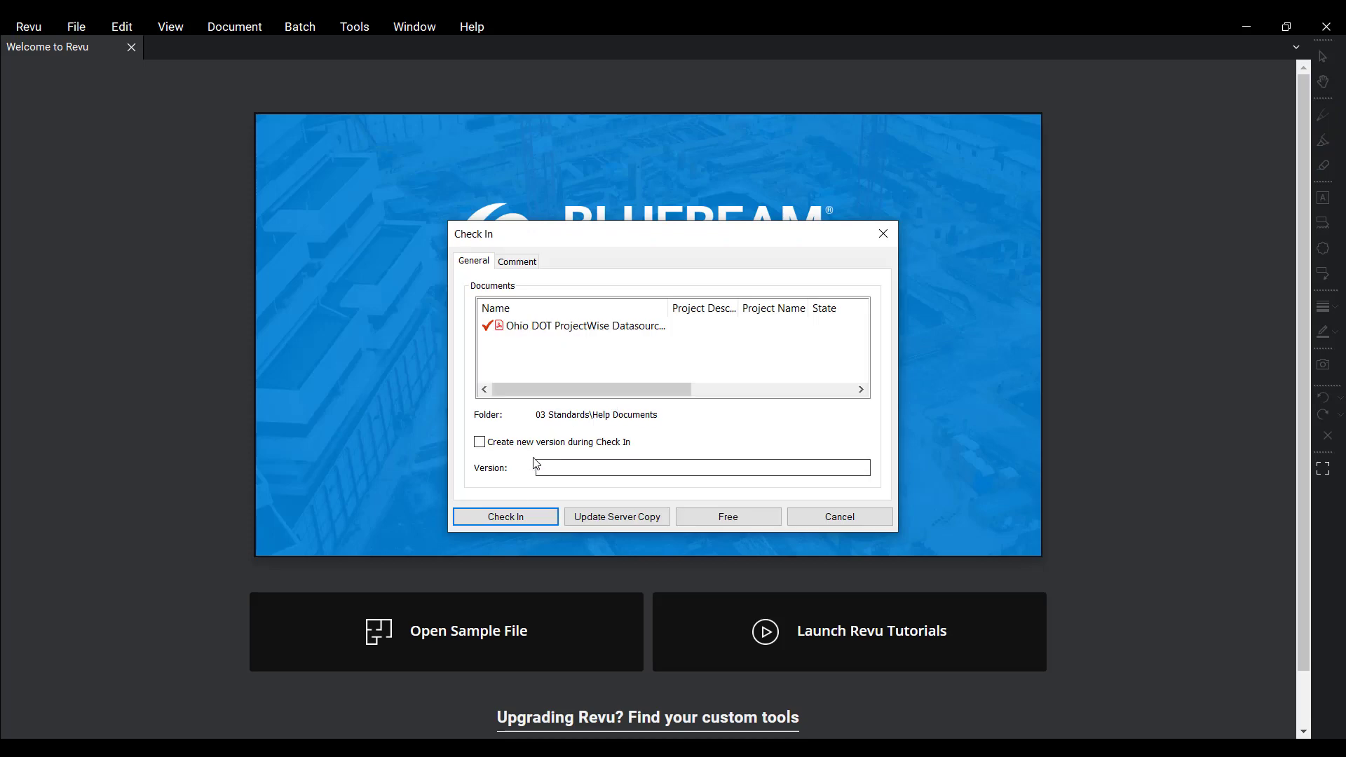
pyautogui.click(505, 517)
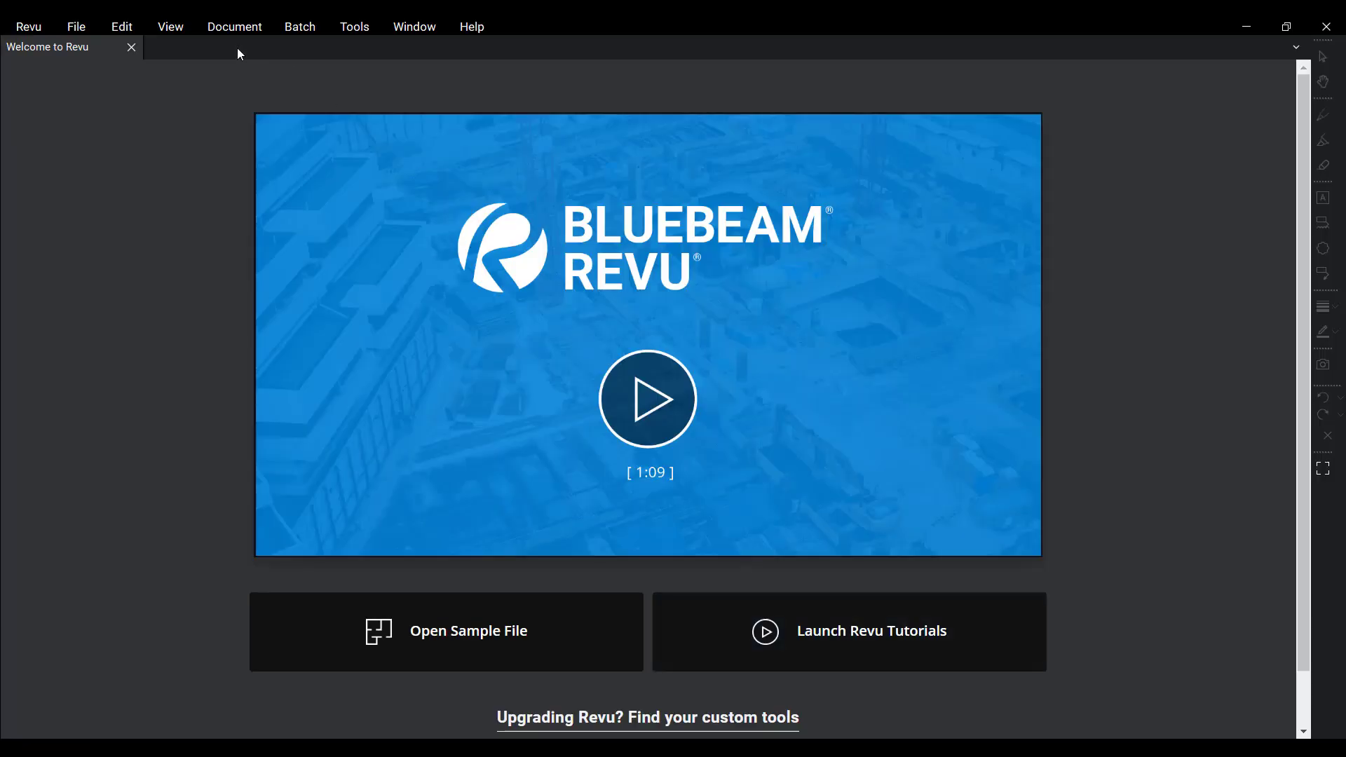
pyautogui.click(90, 30)
pyautogui.click(94, 82)
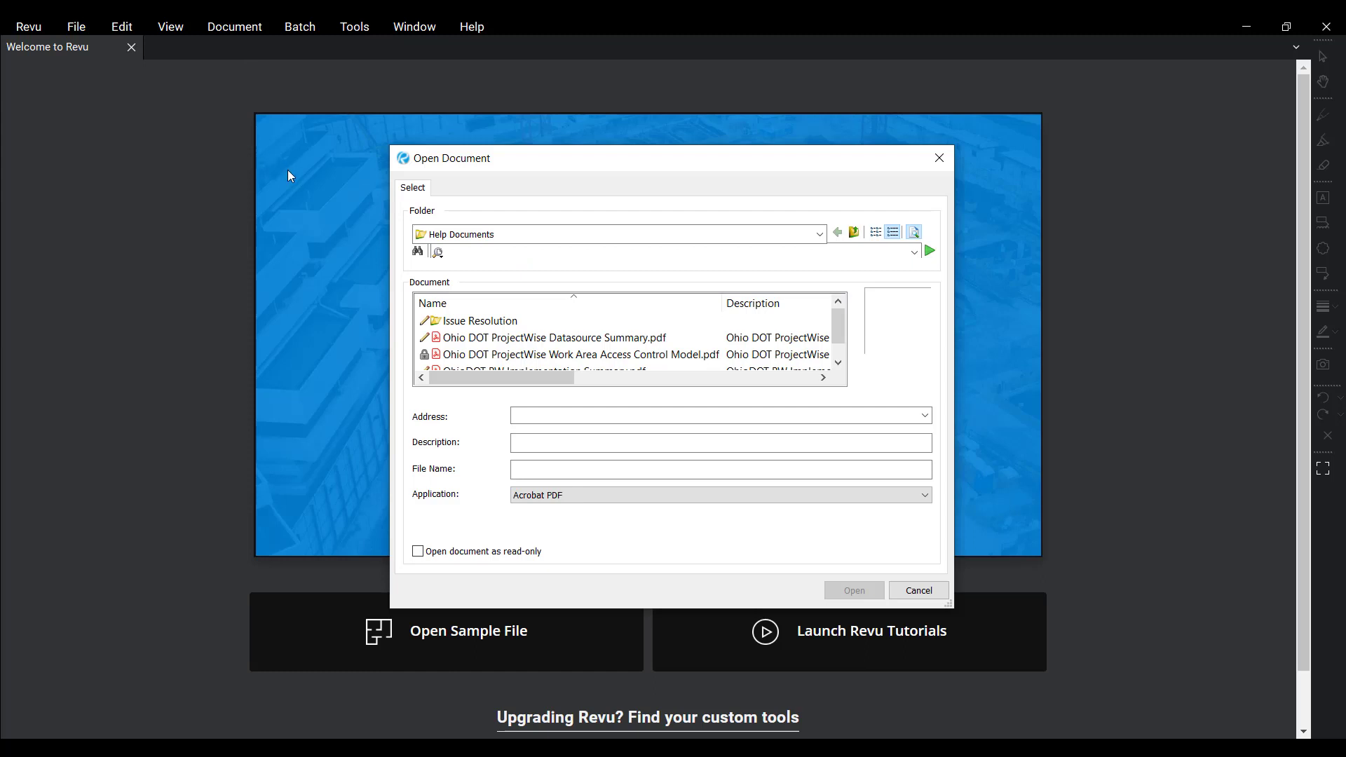
pyautogui.click(511, 339)
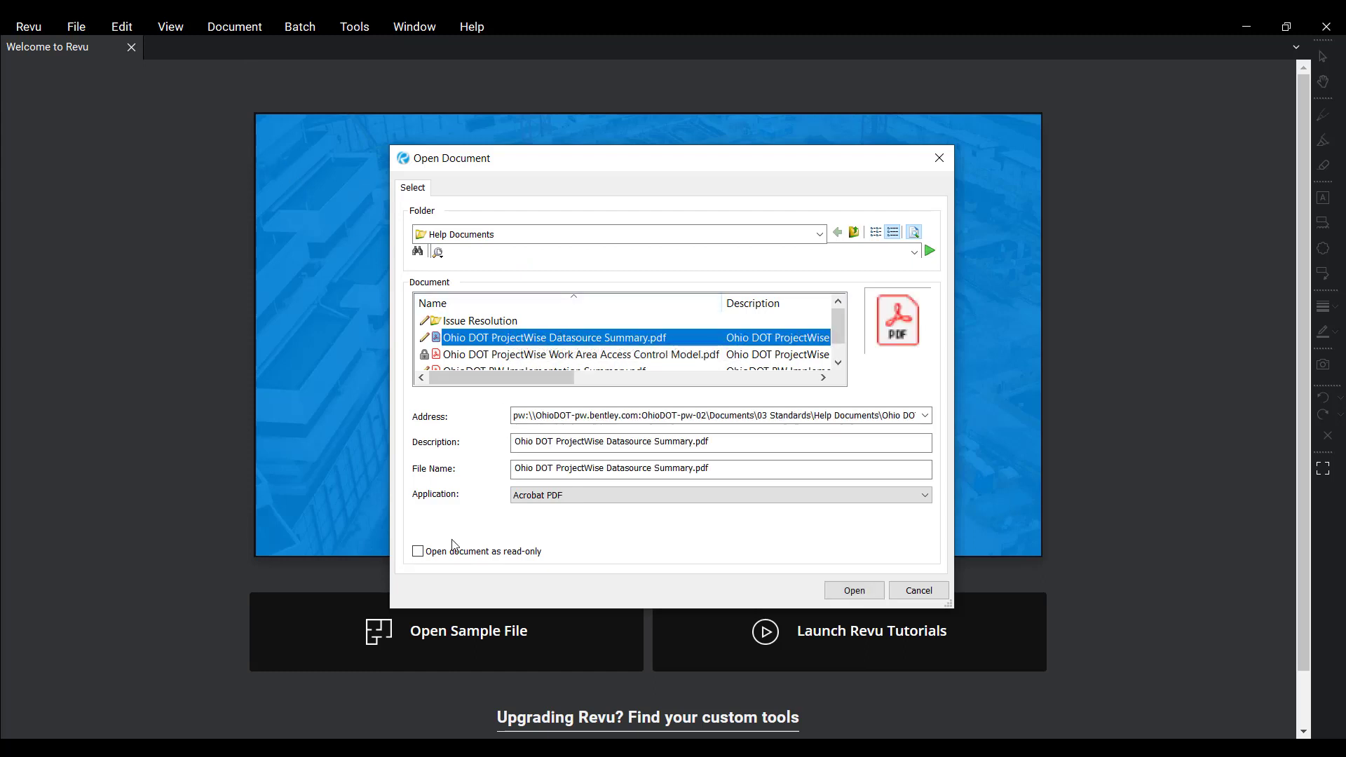
pyautogui.click(417, 557)
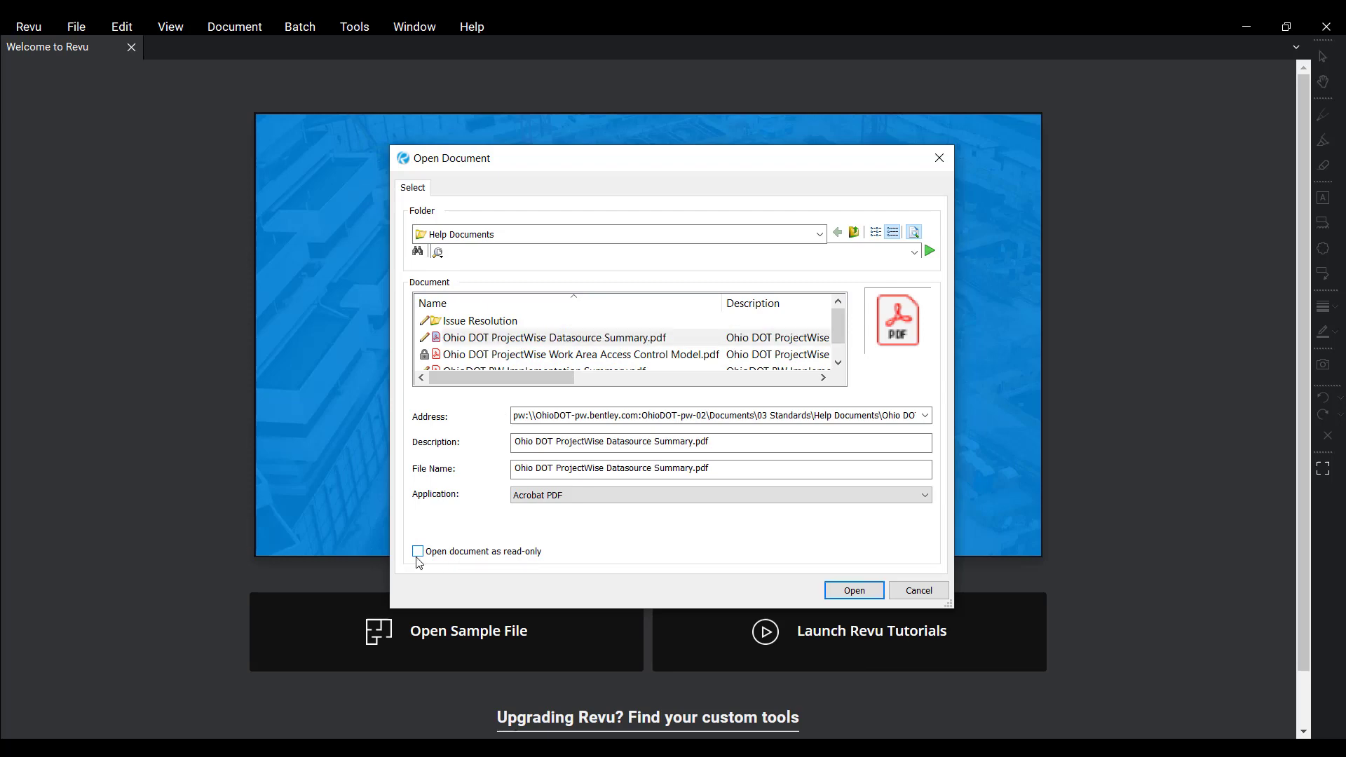
pyautogui.click(844, 591)
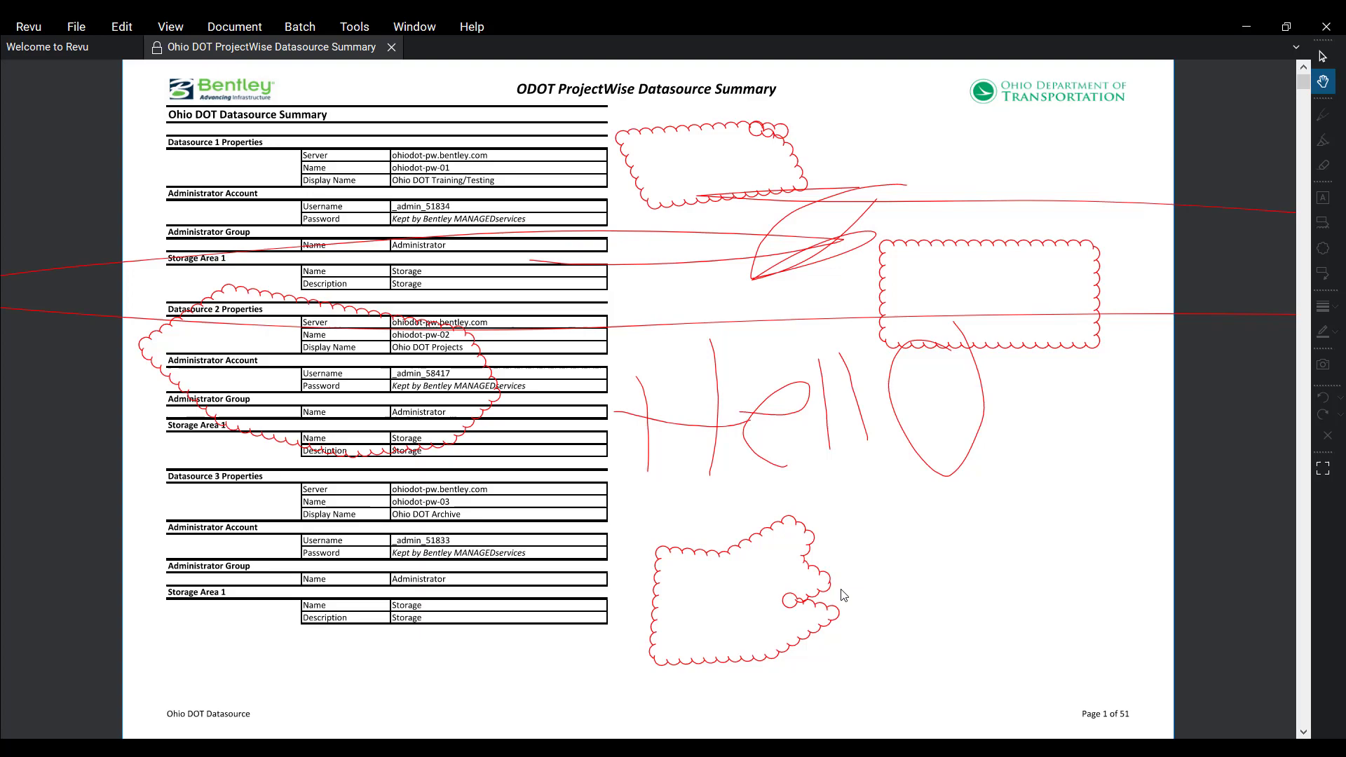
pyautogui.hotkey('alt', 'Tab')
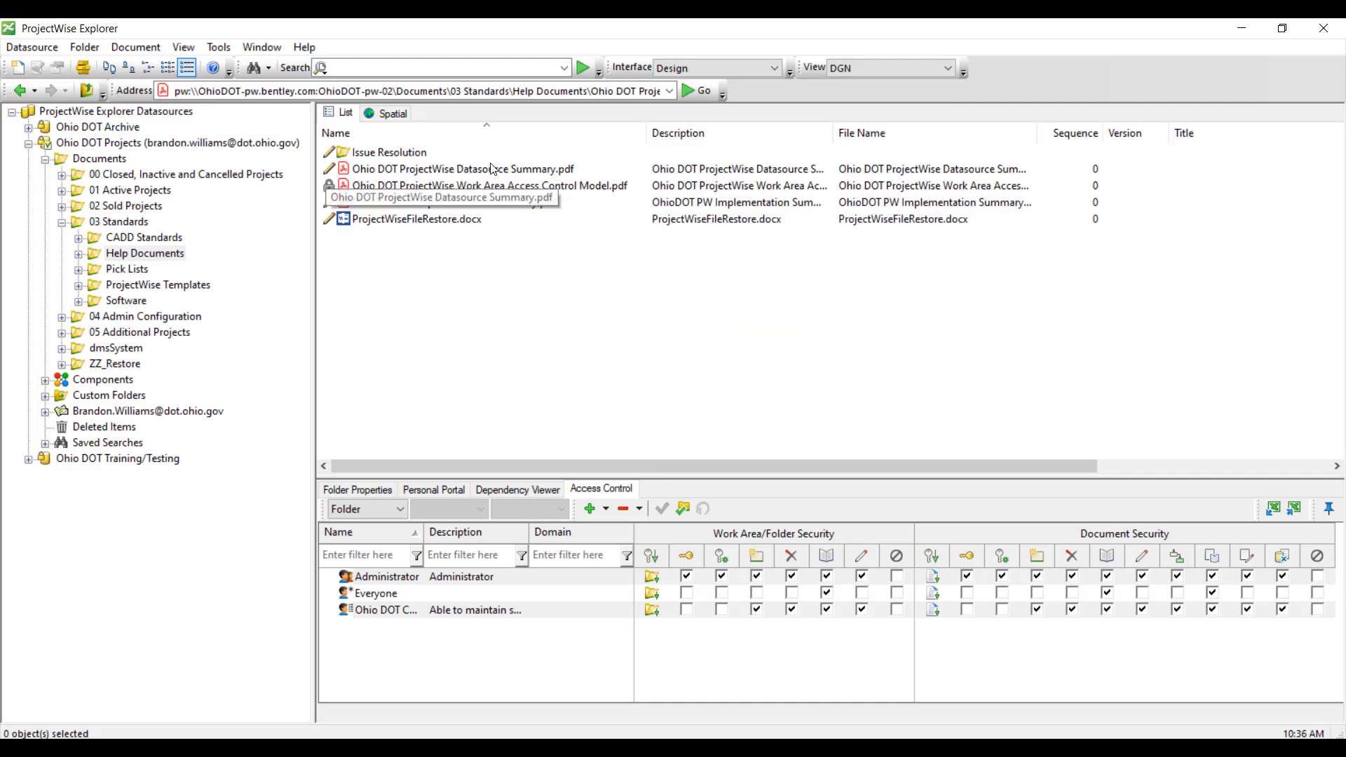
pyautogui.hotkey('alt', 'Tab')
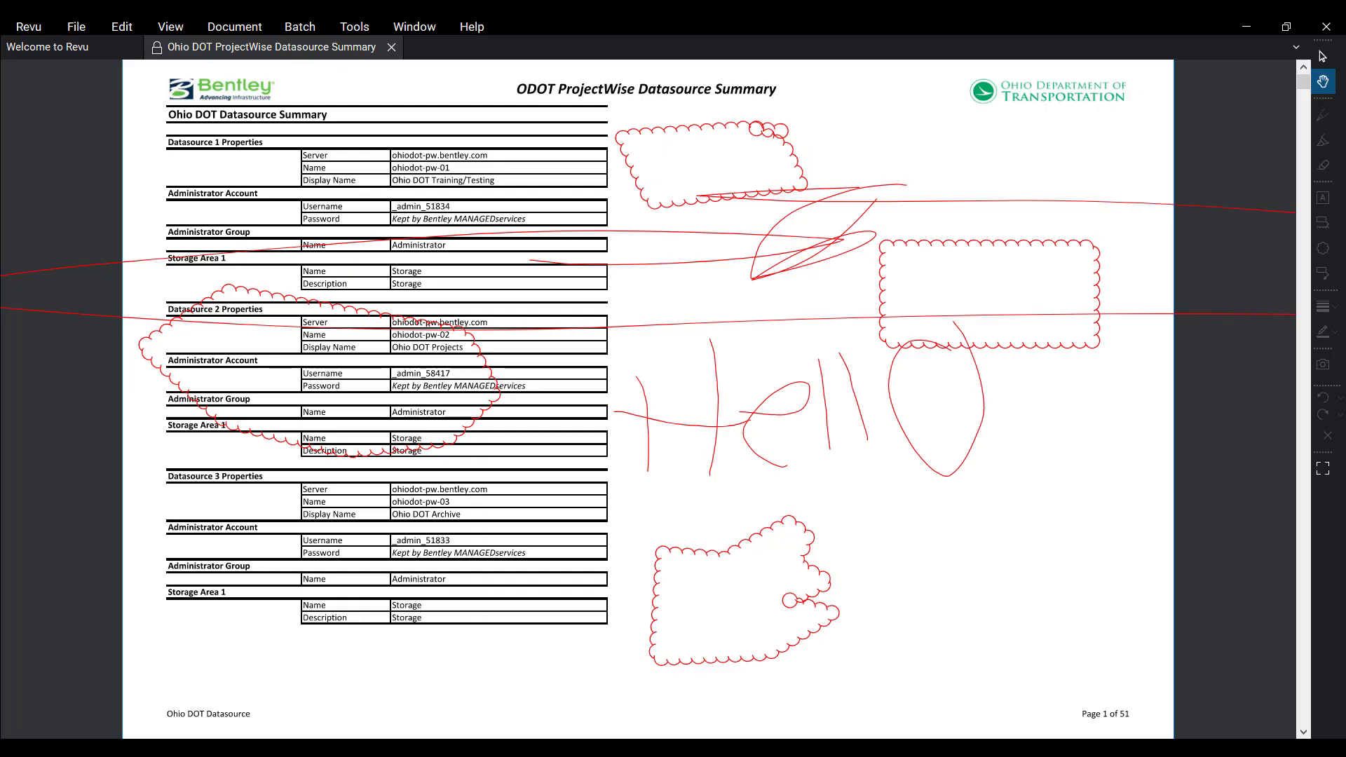
pyautogui.click(392, 47)
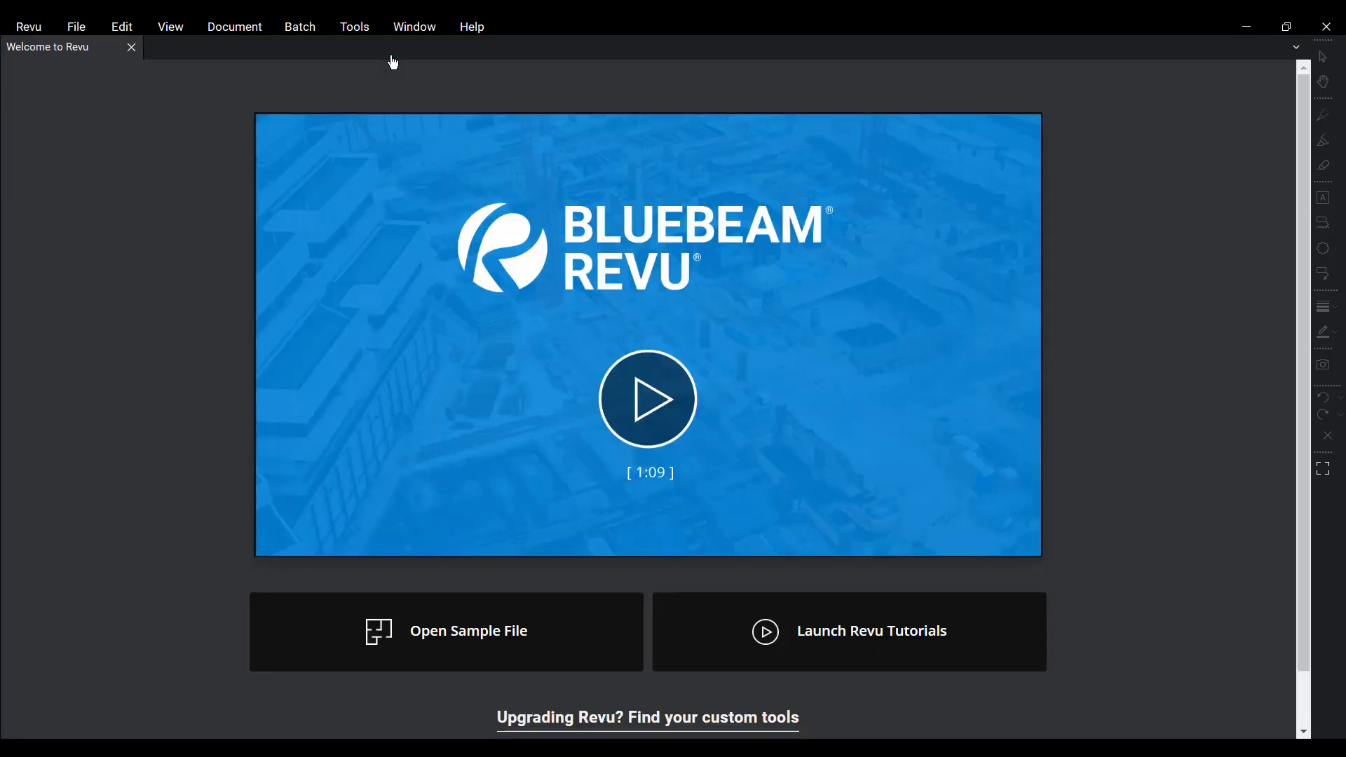